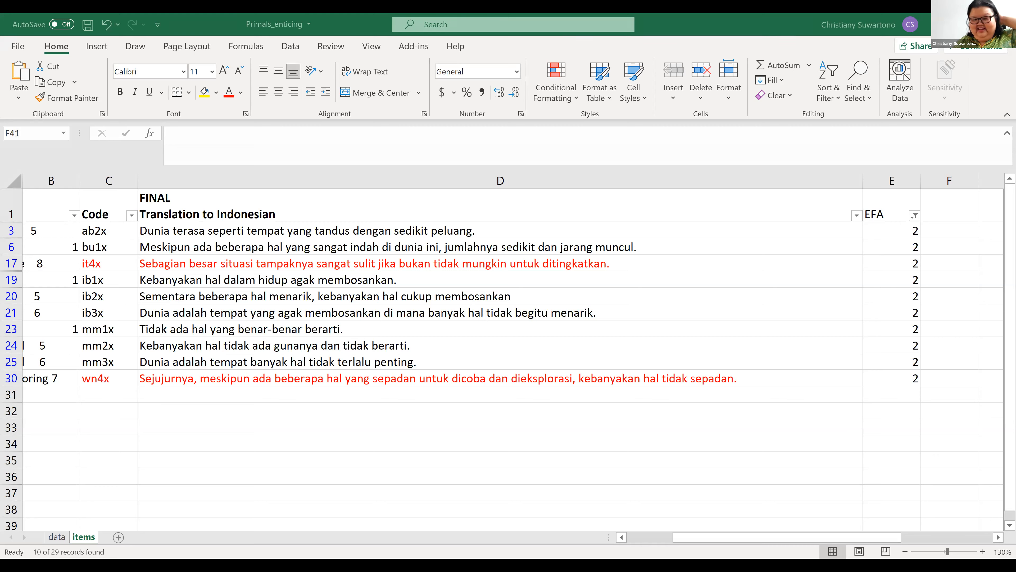
- Review the Indonesian translations of the items filtered to EFA factor 2, together with their aspect names
drag(245, 232, 235, 382)
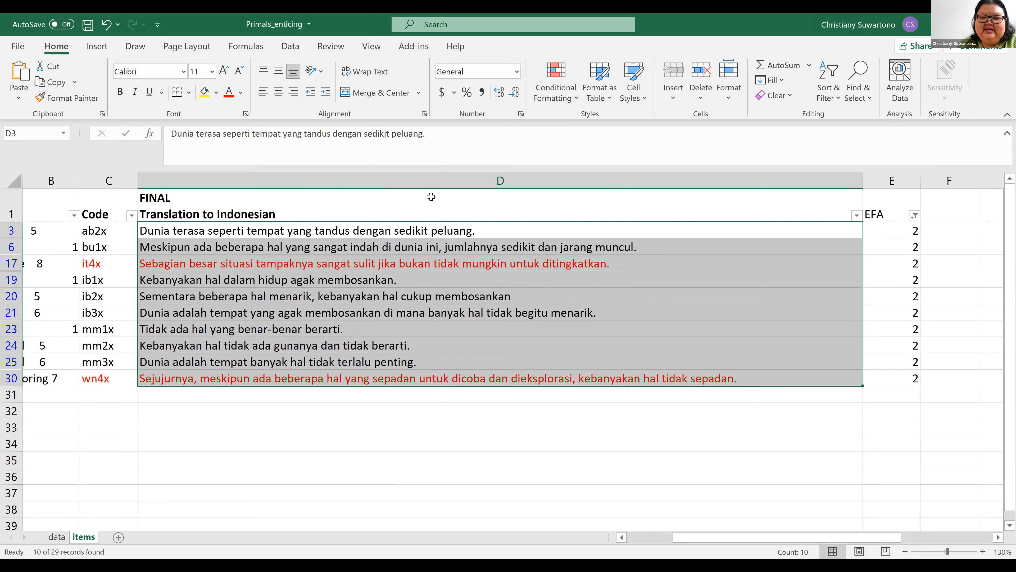
click(417, 411)
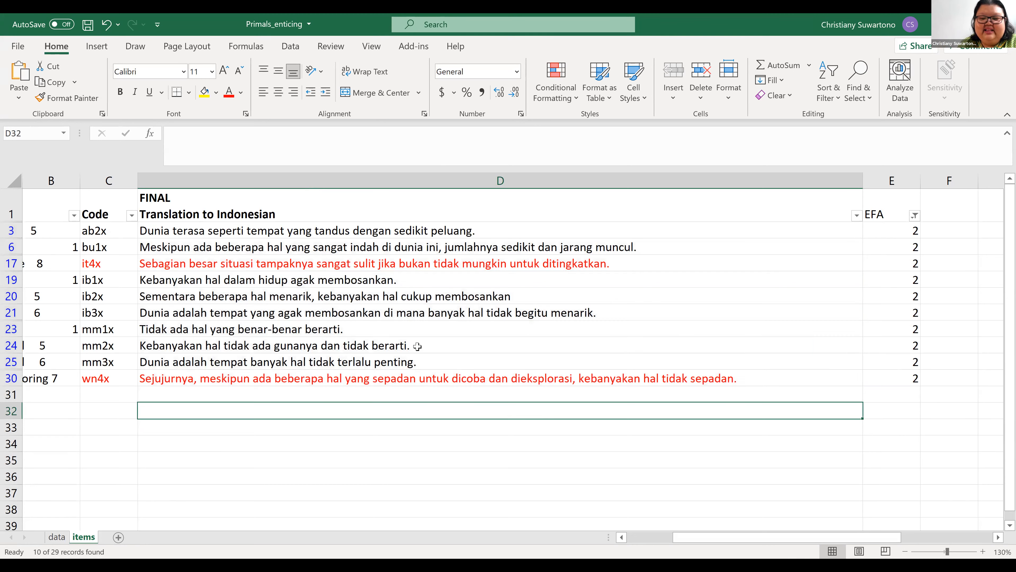
drag(362, 230, 362, 296)
drag(362, 351, 362, 378)
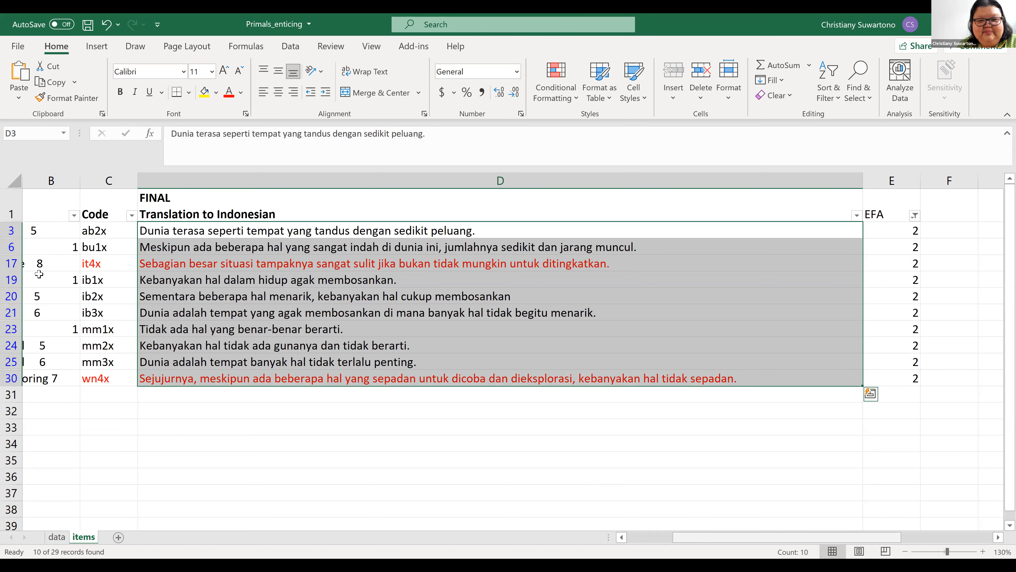
scroll(41, 310, left, 1)
click(51, 231)
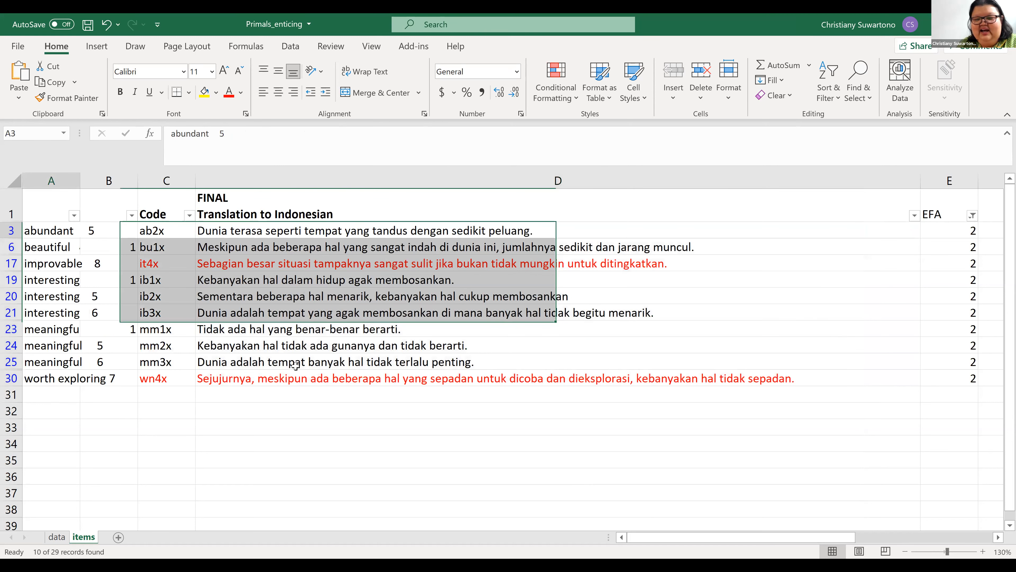
key(Down)
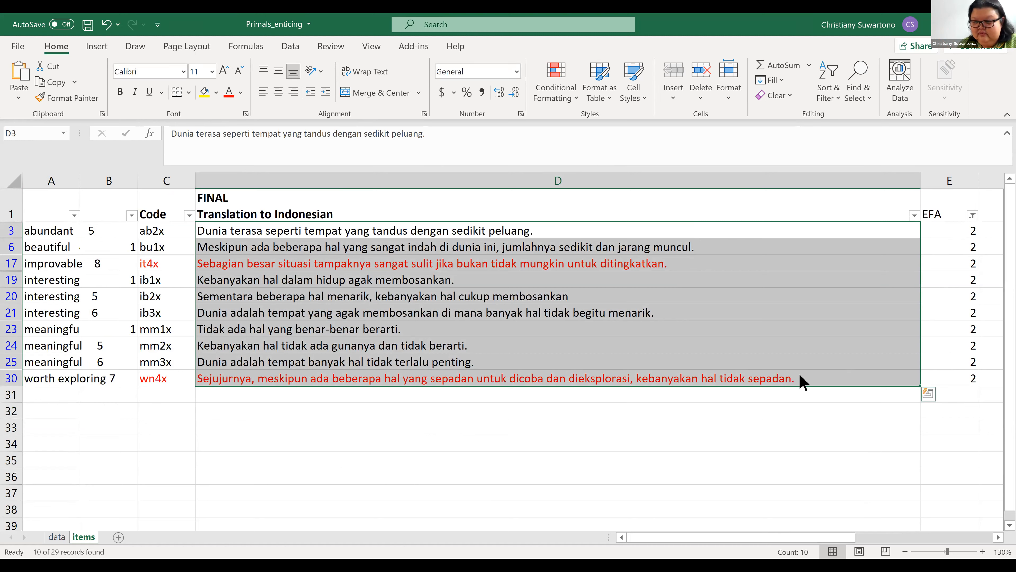
- Filter the EFA column to show only the factor 1 items and review their translations
click(821, 360)
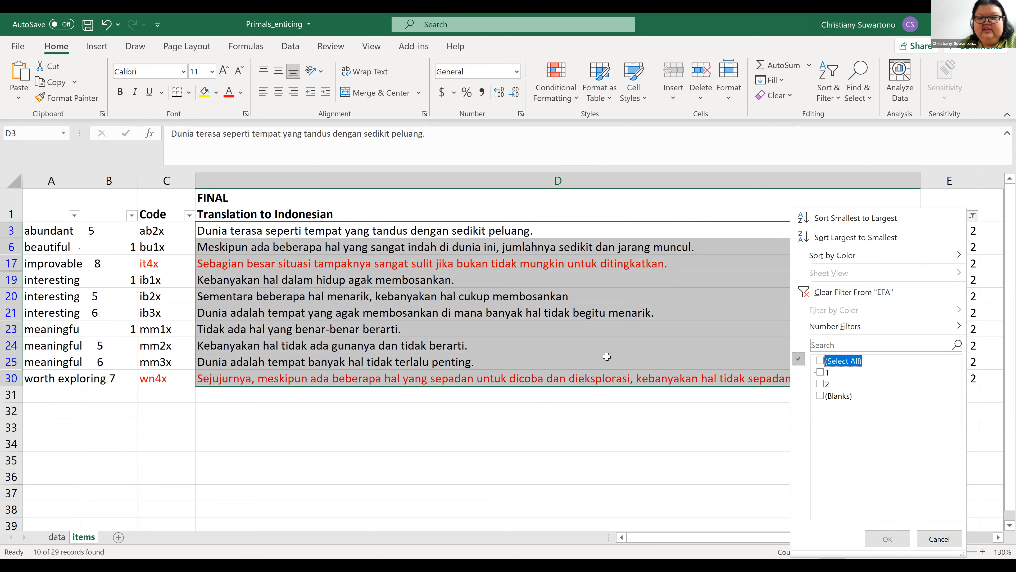
key(Down)
key(space)
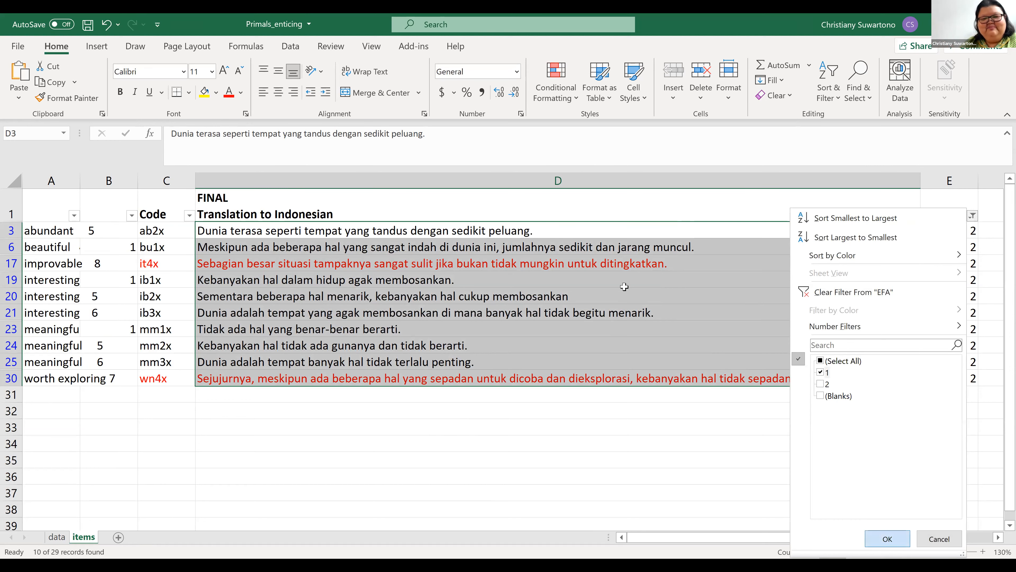
key(Return)
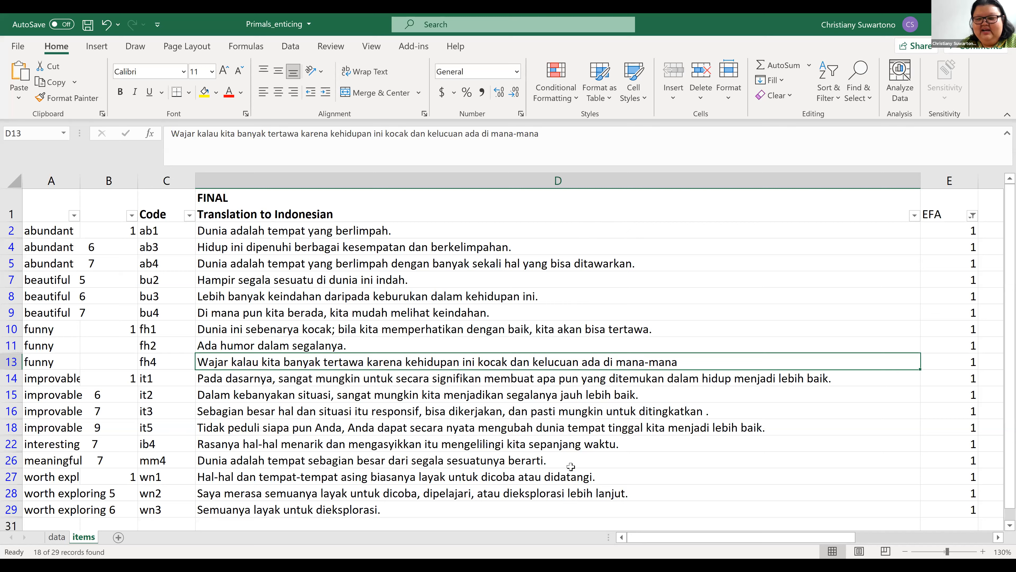
click(585, 322)
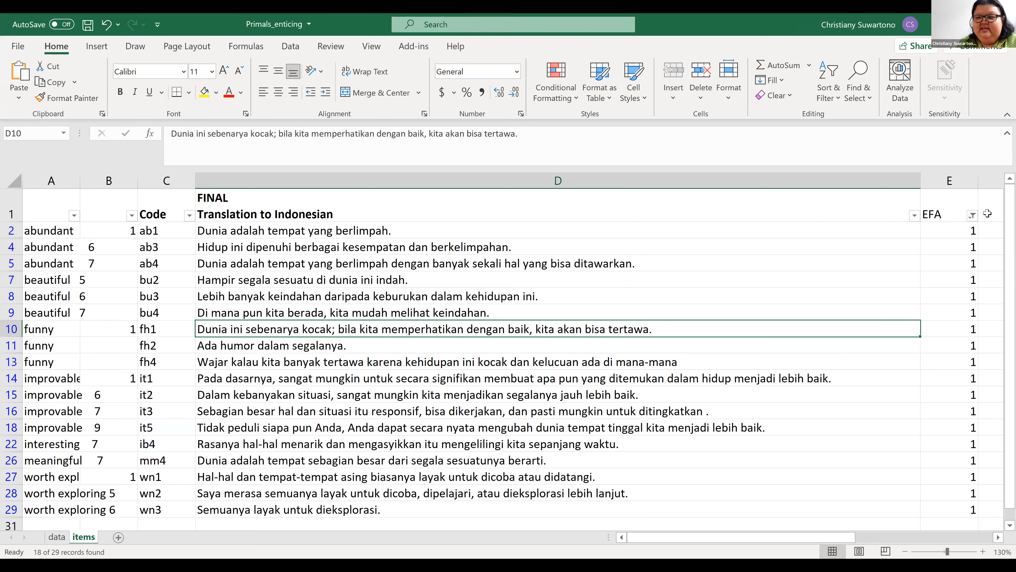
click(973, 215)
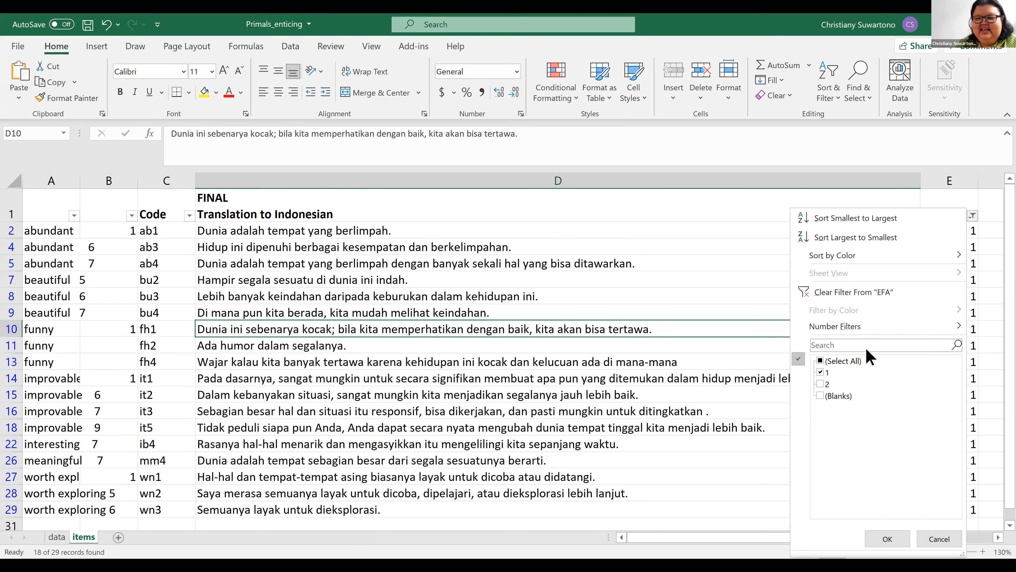
click(894, 543)
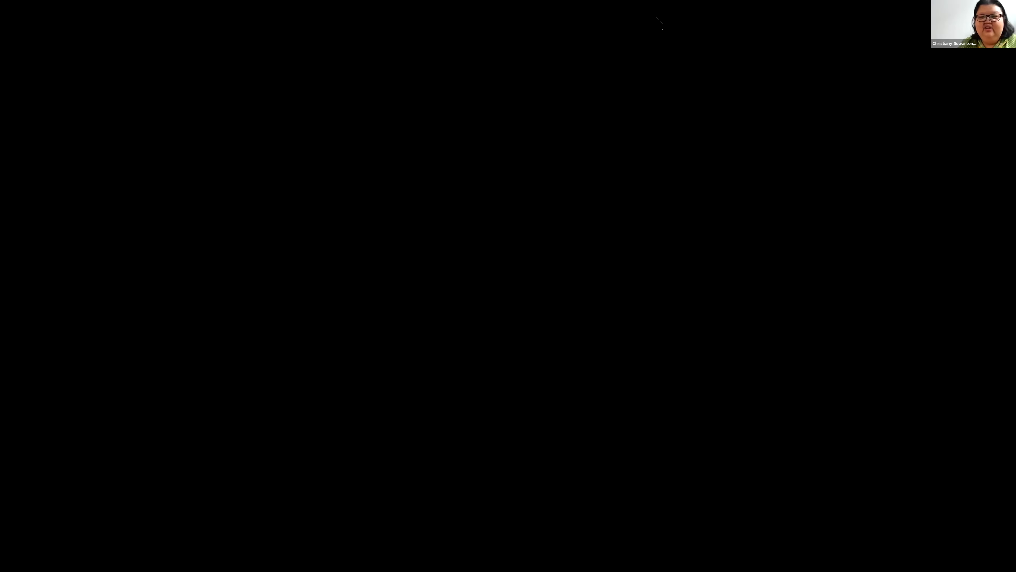
- Switch to JASP and add a Confirmatory Factor Analysis to the Primals_enticing_AF file
scroll(103, 276, up, 10)
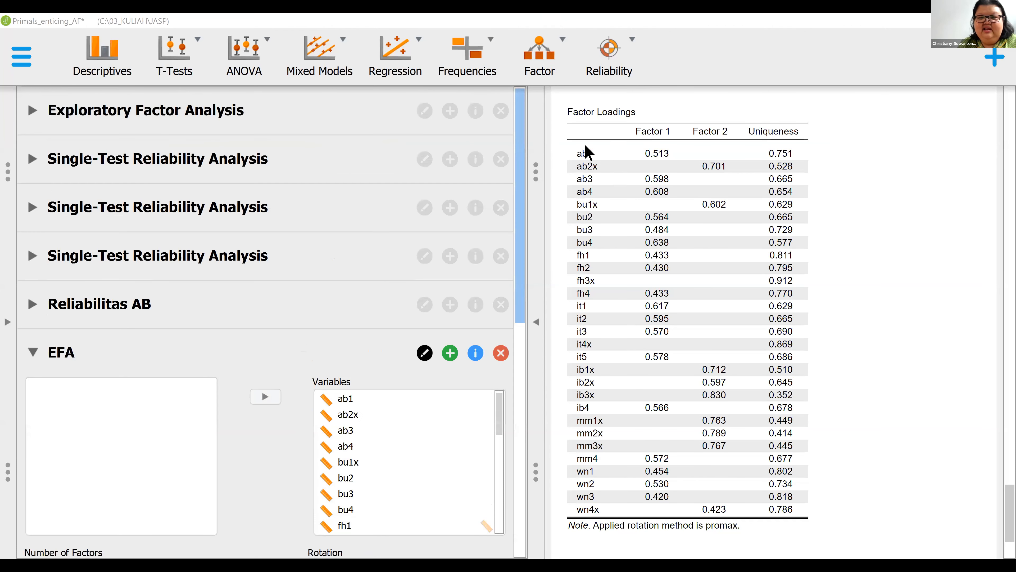
click(550, 51)
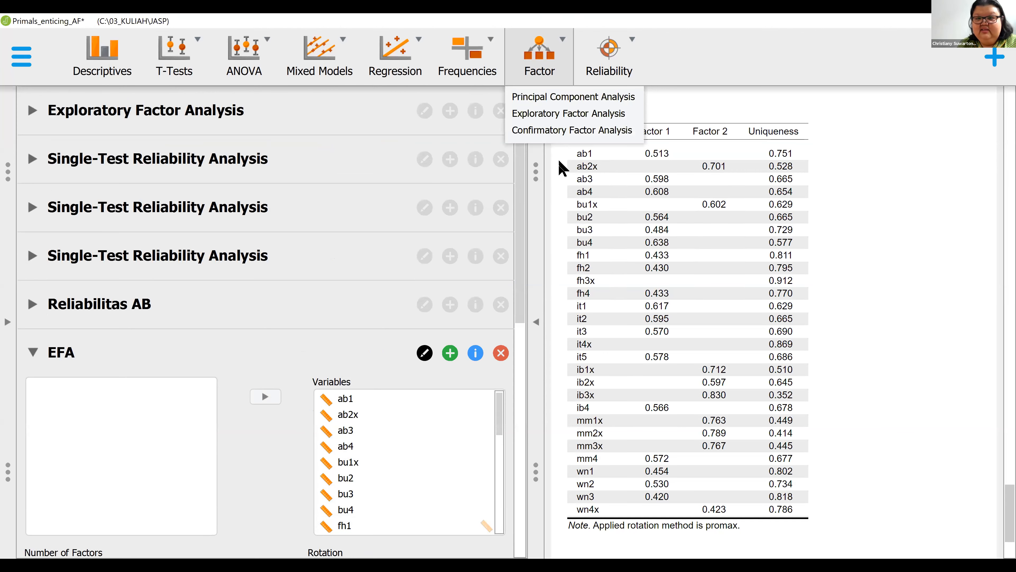
click(557, 132)
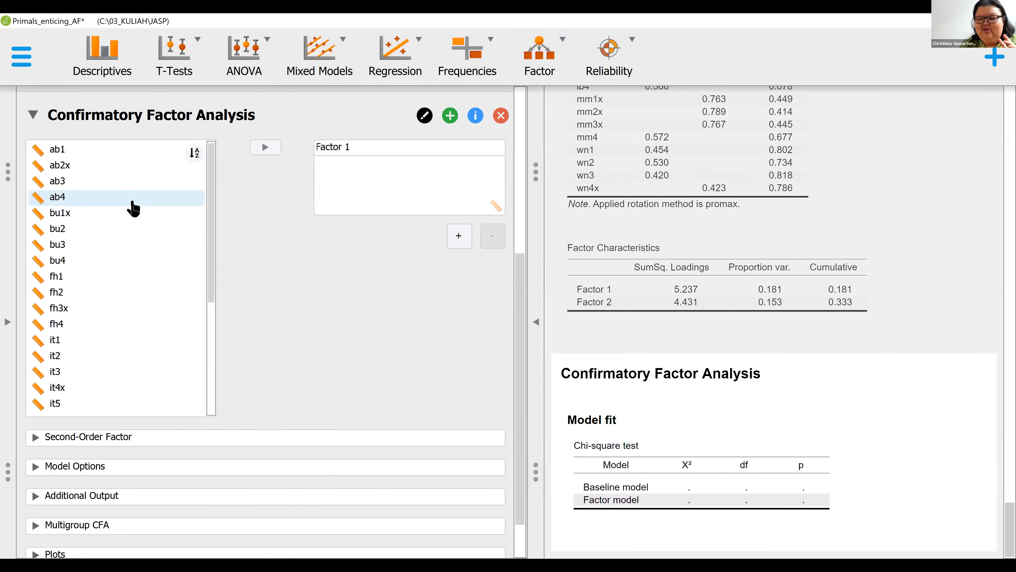
- Assign ab1, ab2x, ab3 and ab4 to Factor 1 and review the resulting model fit and factor loadings
click(102, 151)
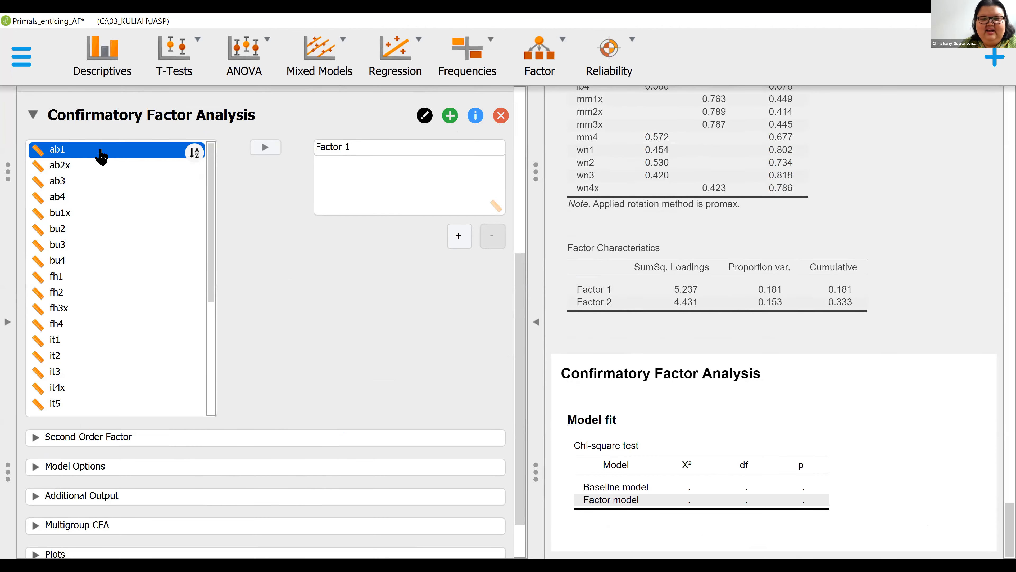
shift+click(91, 200)
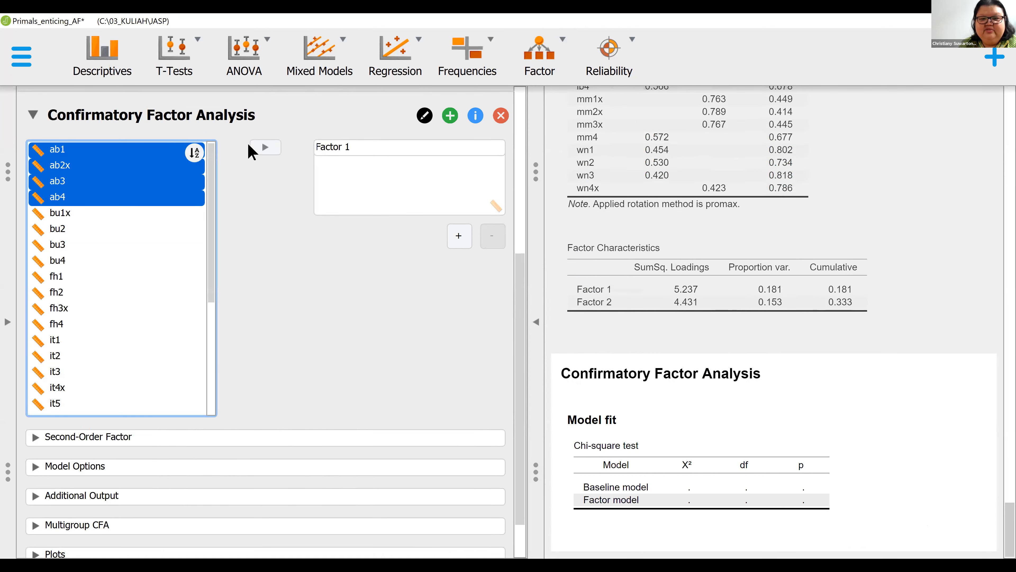
click(265, 147)
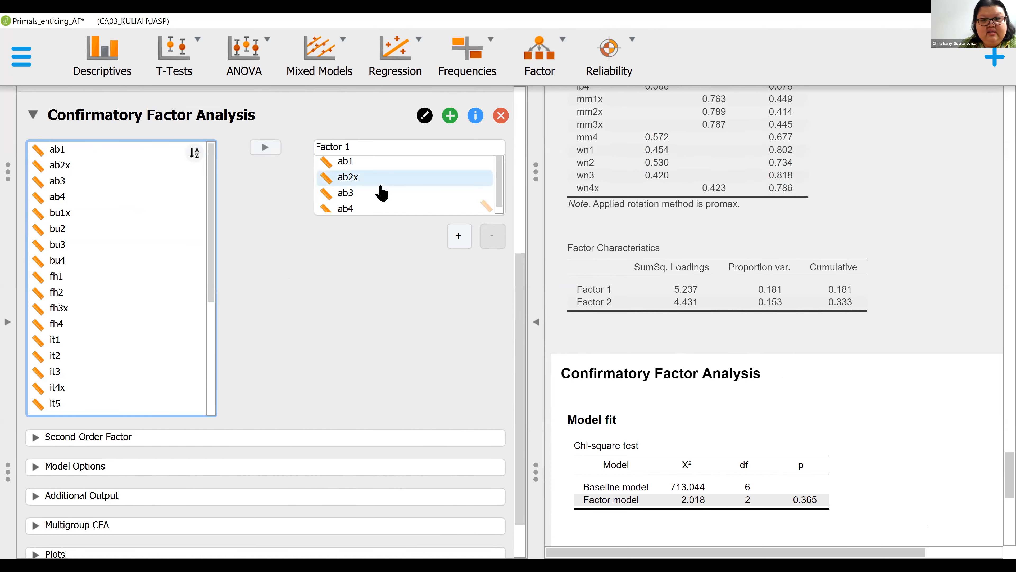
scroll(400, 191, down, 2)
scroll(382, 192, up, 7)
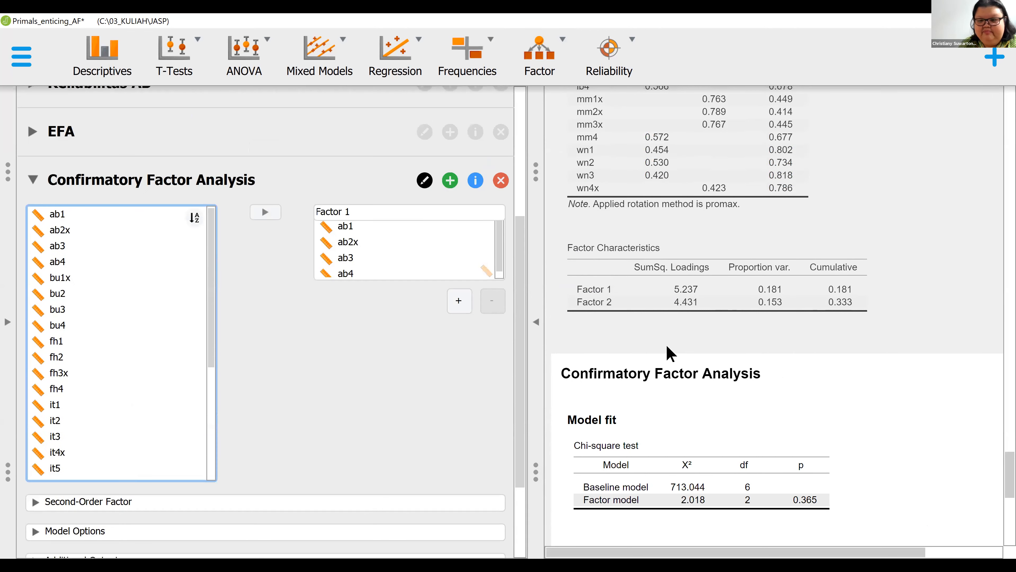
scroll(714, 353, down, 2)
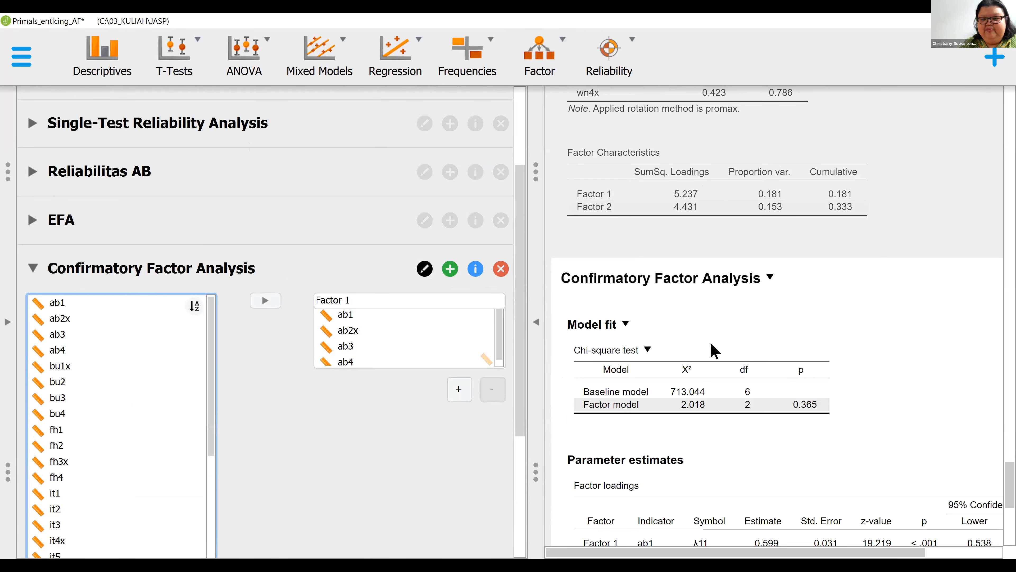
scroll(791, 384, down, 4)
scroll(305, 323, down, 4)
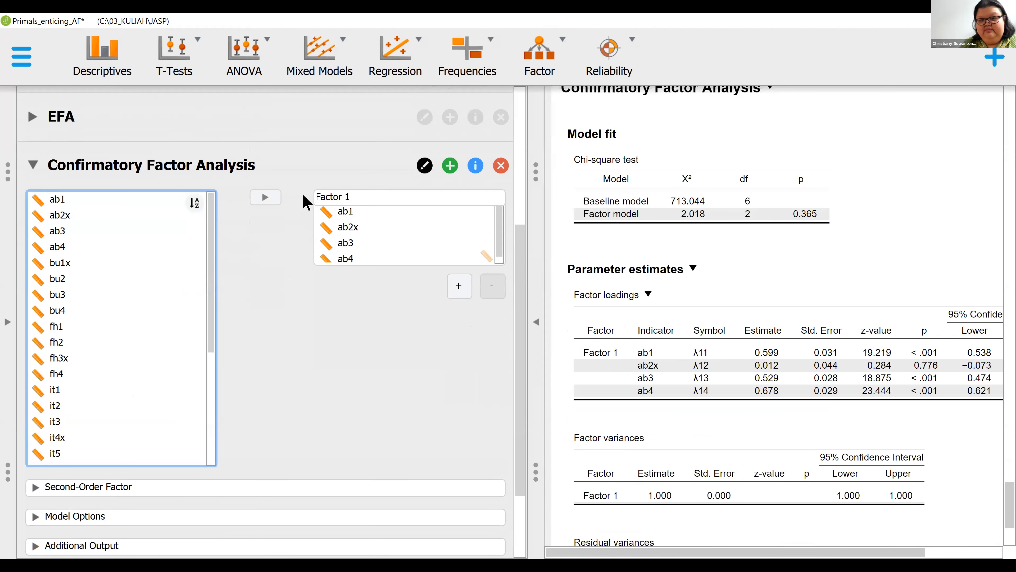
- Rename the Confirmatory Factor Analysis as "CFA - Uji Unidimensi AB"
drag(282, 172, 33, 163)
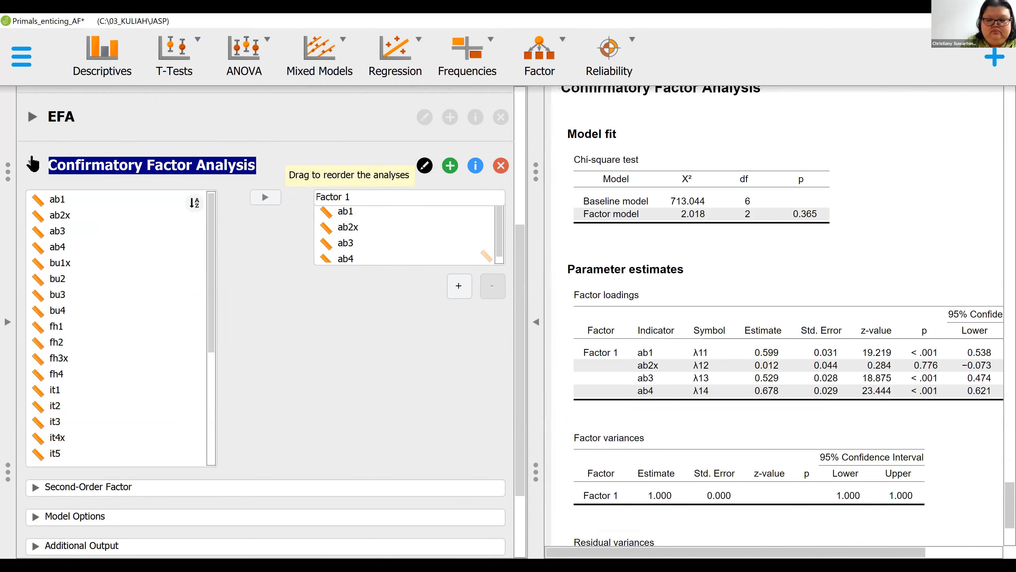
key(BackSpace)
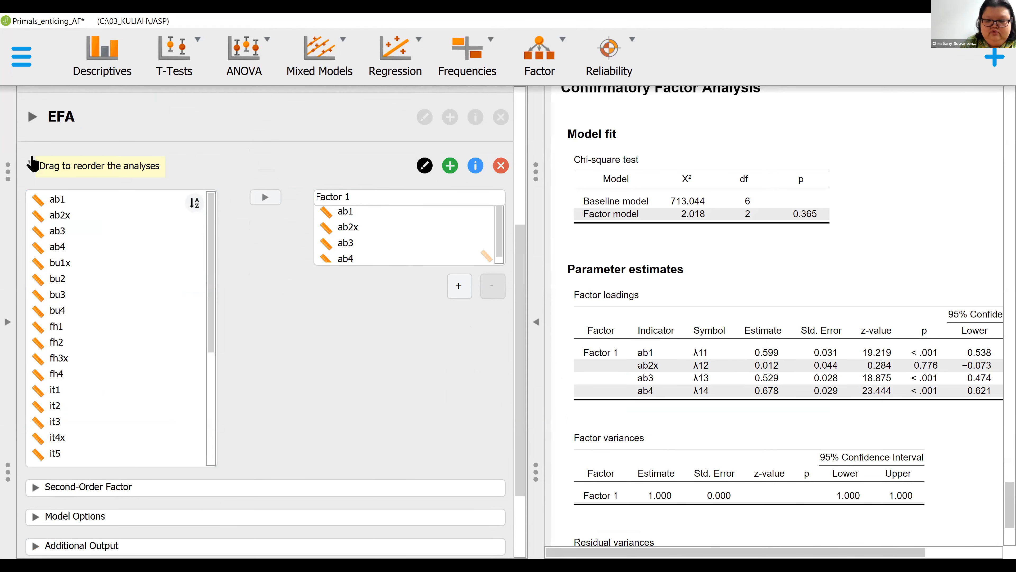
text(CFA - Uji Unidi)
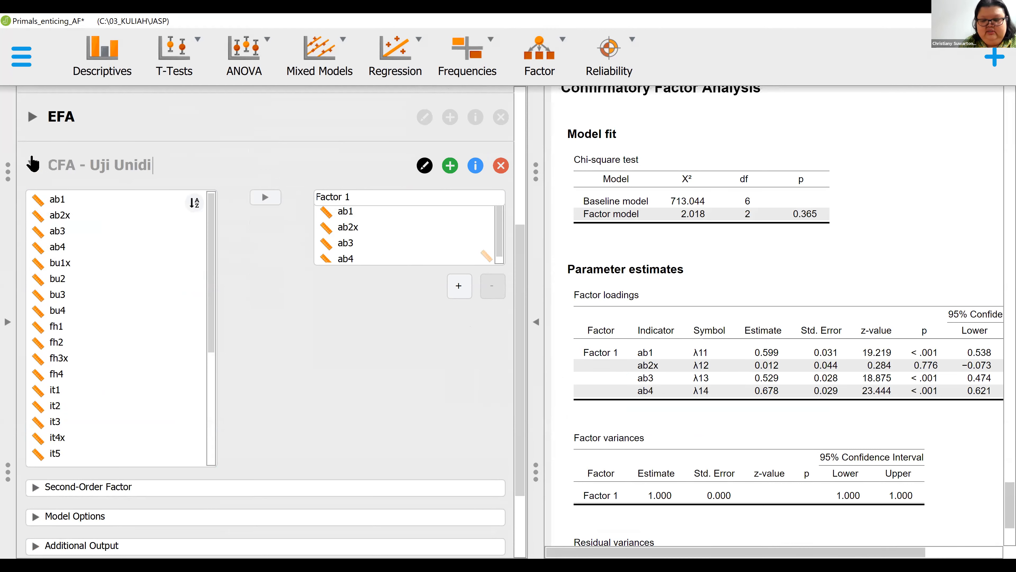
text(mensi)
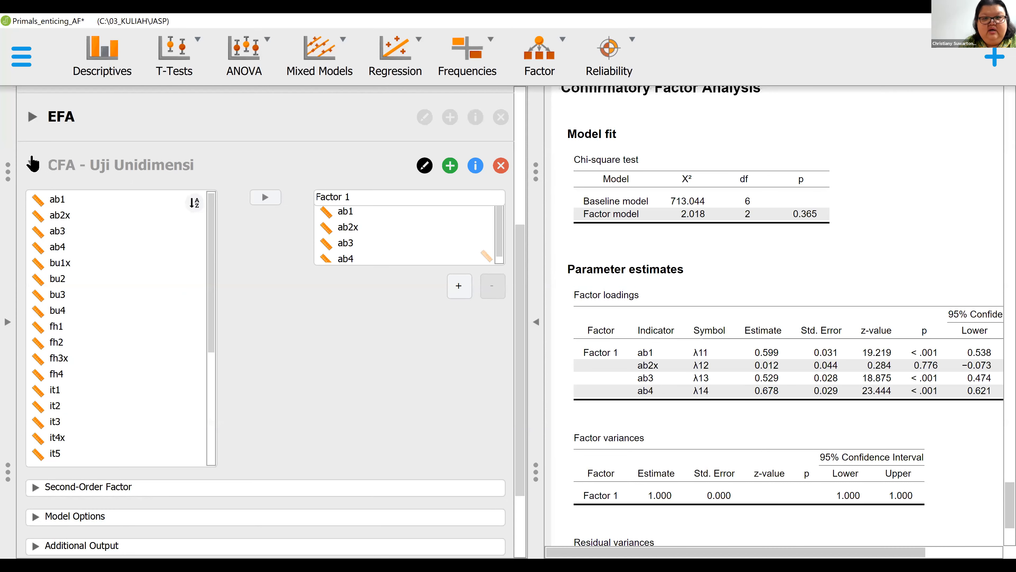
text( AB)
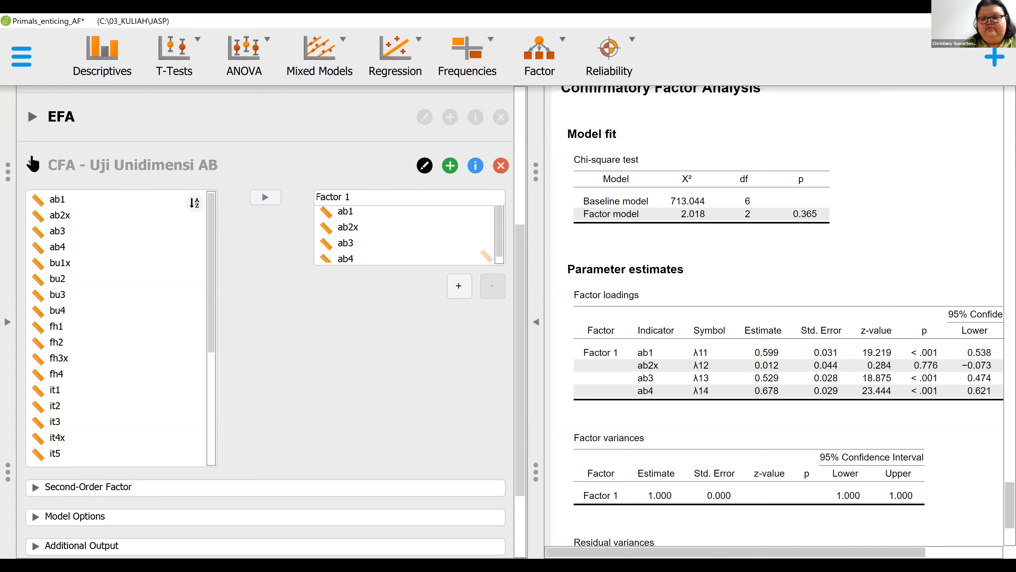
key(Return)
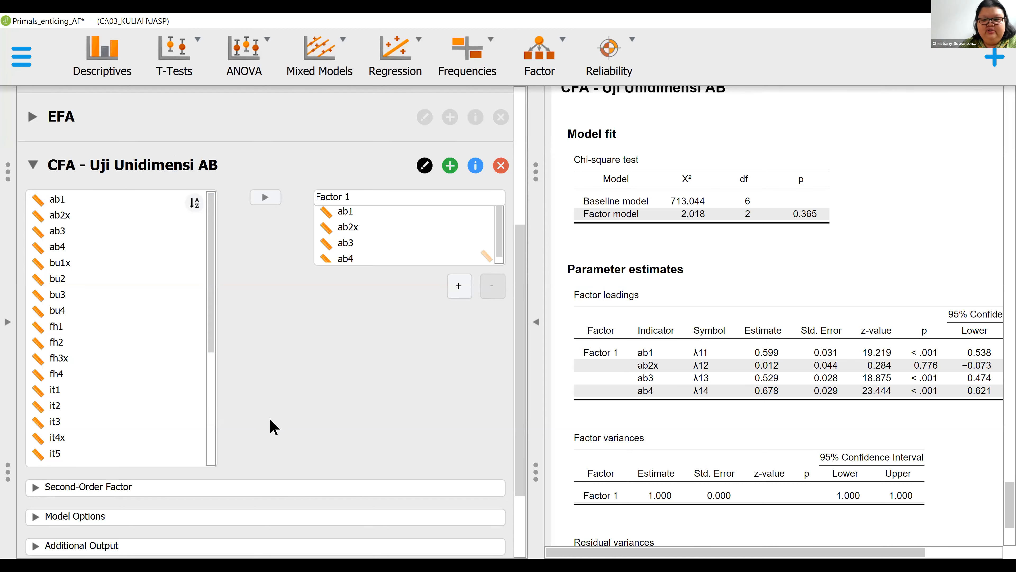
- Include additional fit measures in the CFA output and examine the fit indices and information criteria
scroll(276, 420, down, 3)
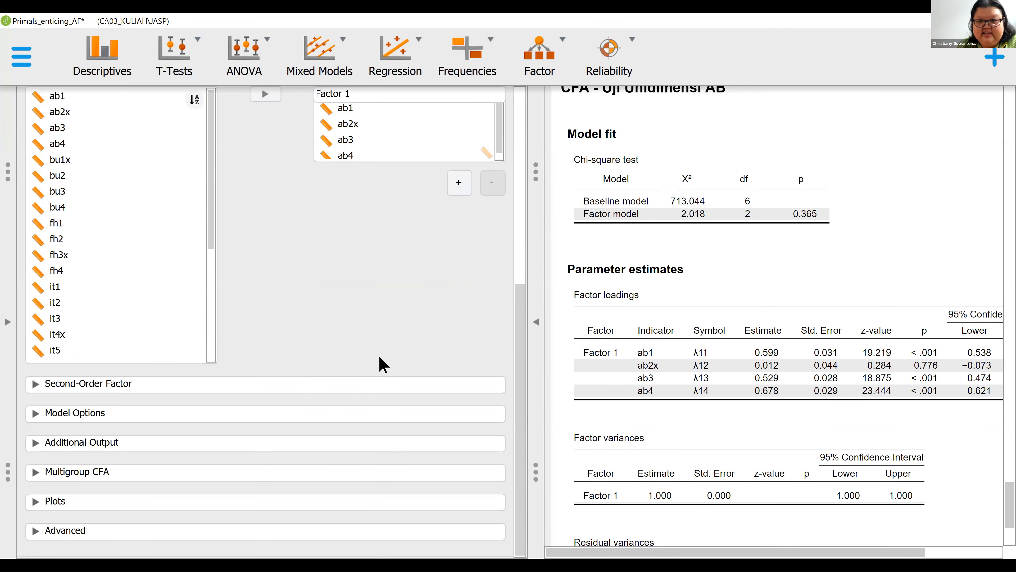
scroll(379, 363, up, 3)
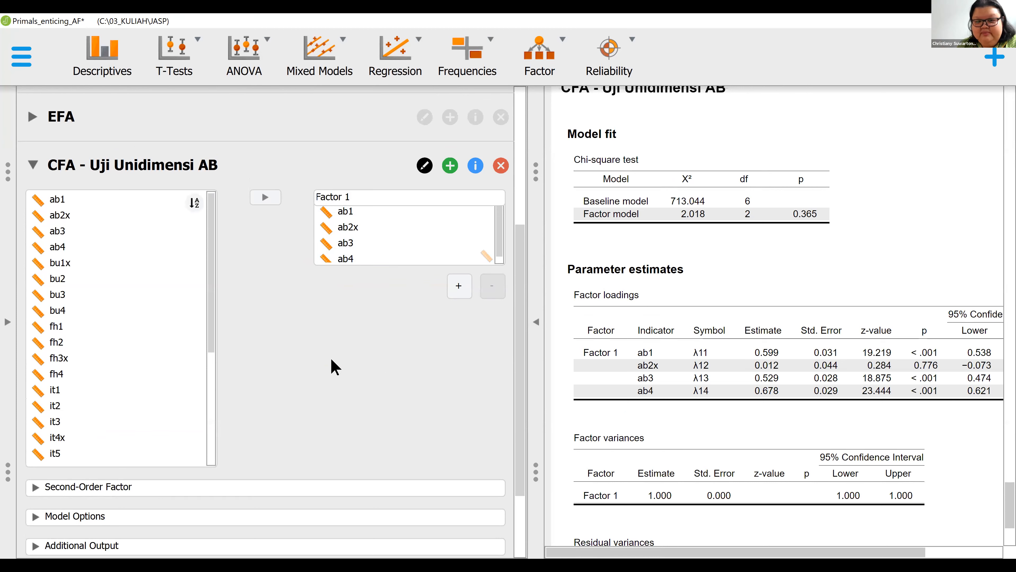
scroll(330, 352, down, 3)
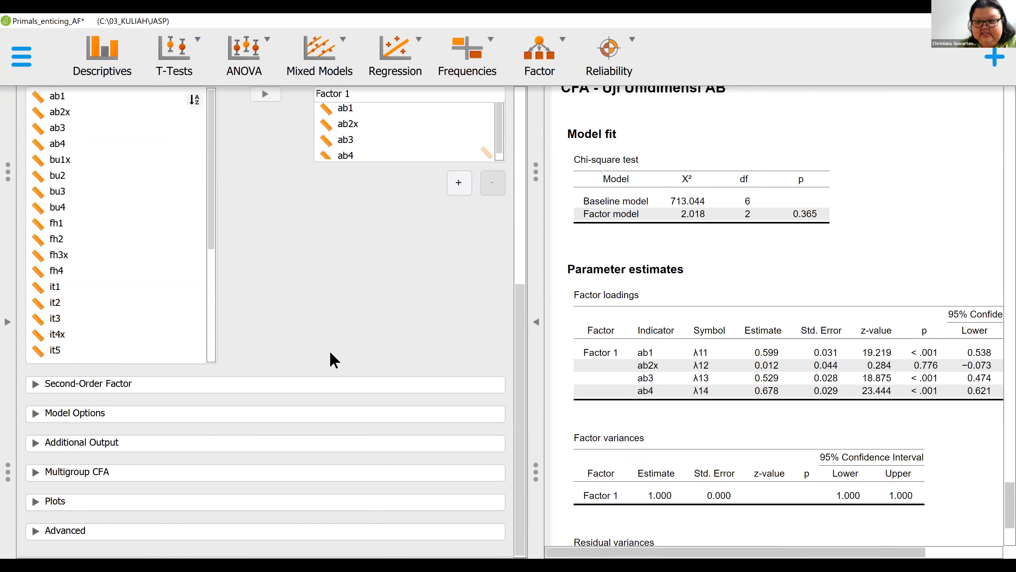
click(159, 449)
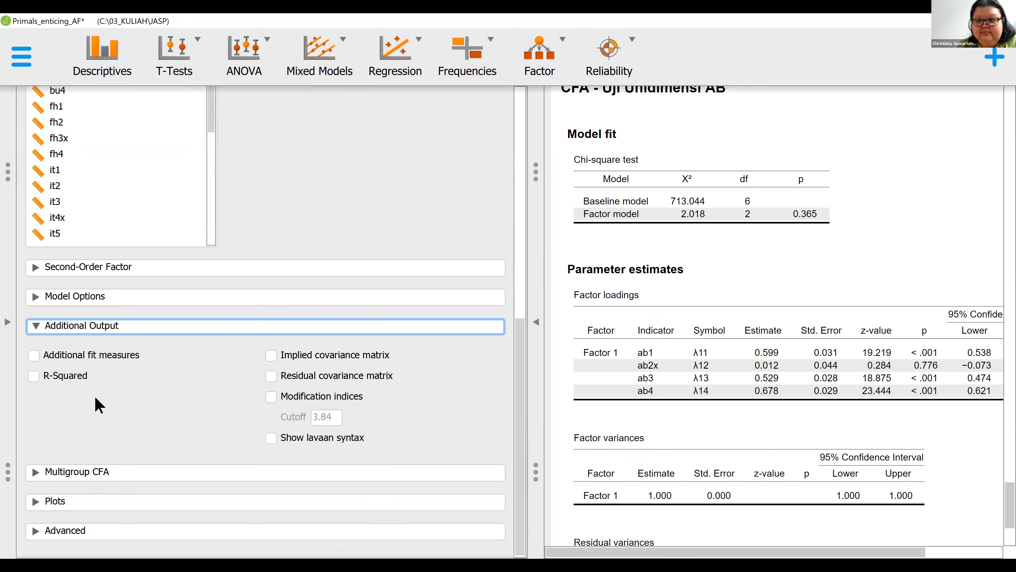
click(34, 355)
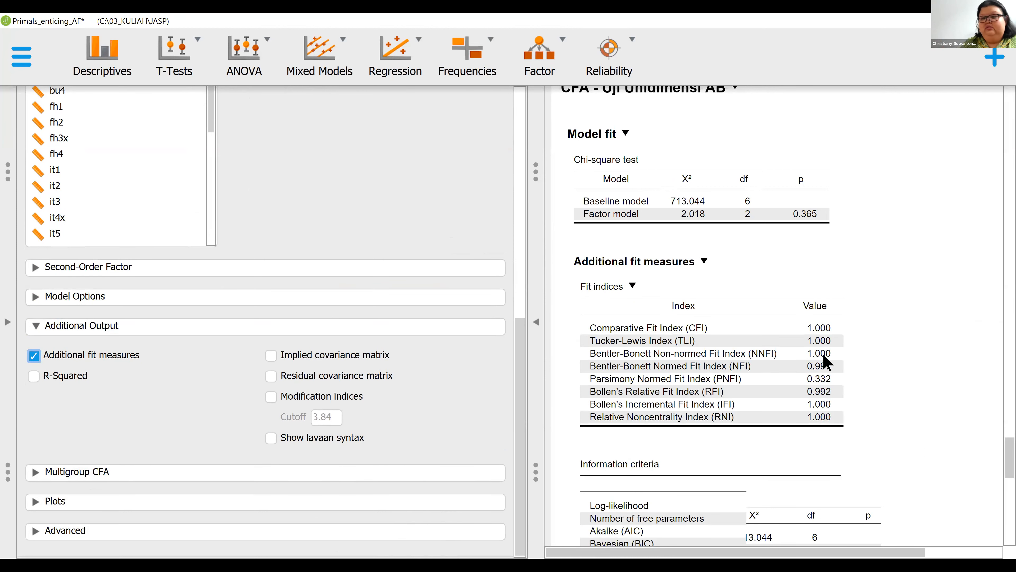
scroll(824, 355, down, 1)
scroll(826, 362, down, 1)
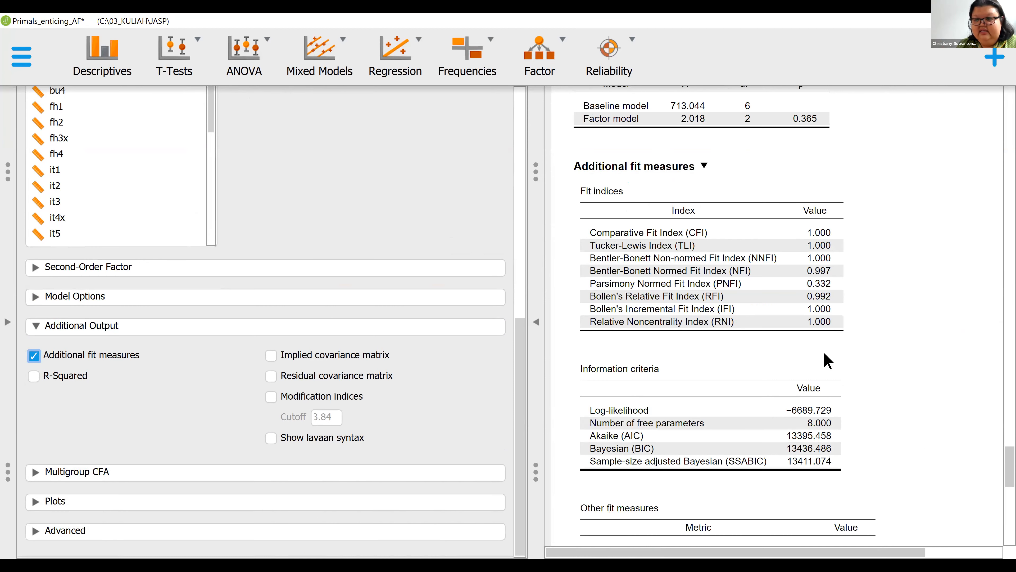
scroll(851, 352, up, 2)
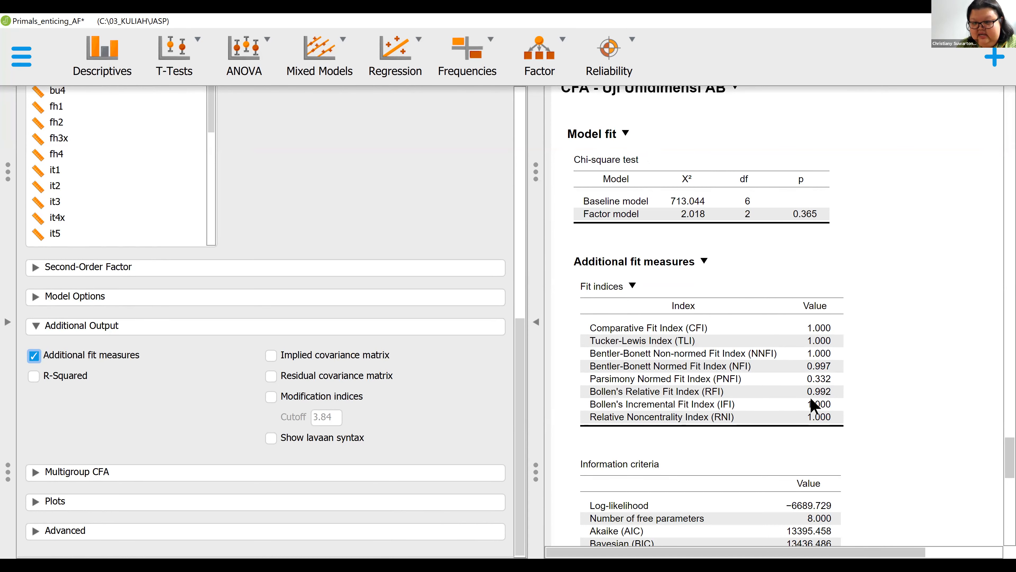
scroll(813, 391, down, 1)
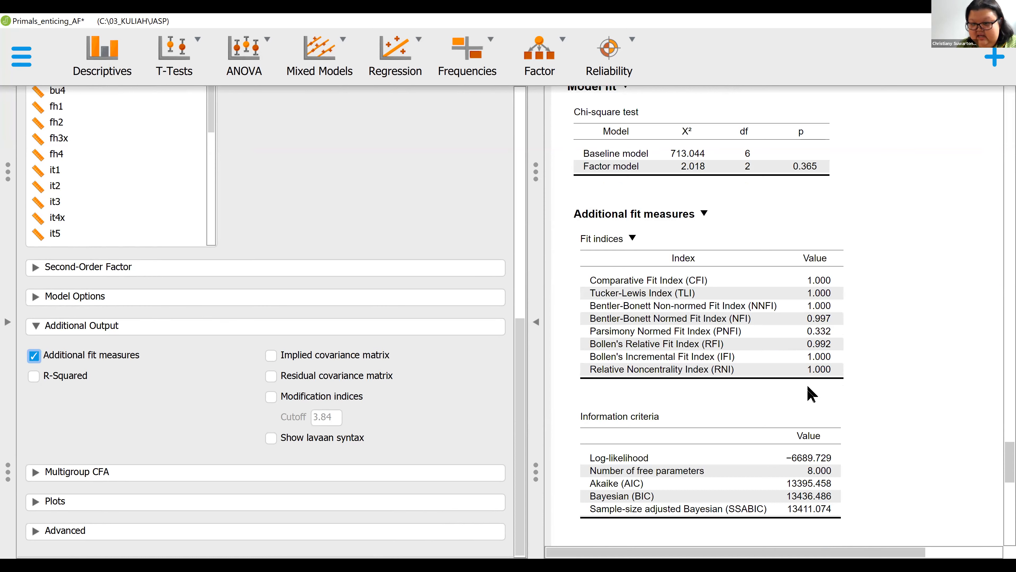
scroll(866, 461, down, 1)
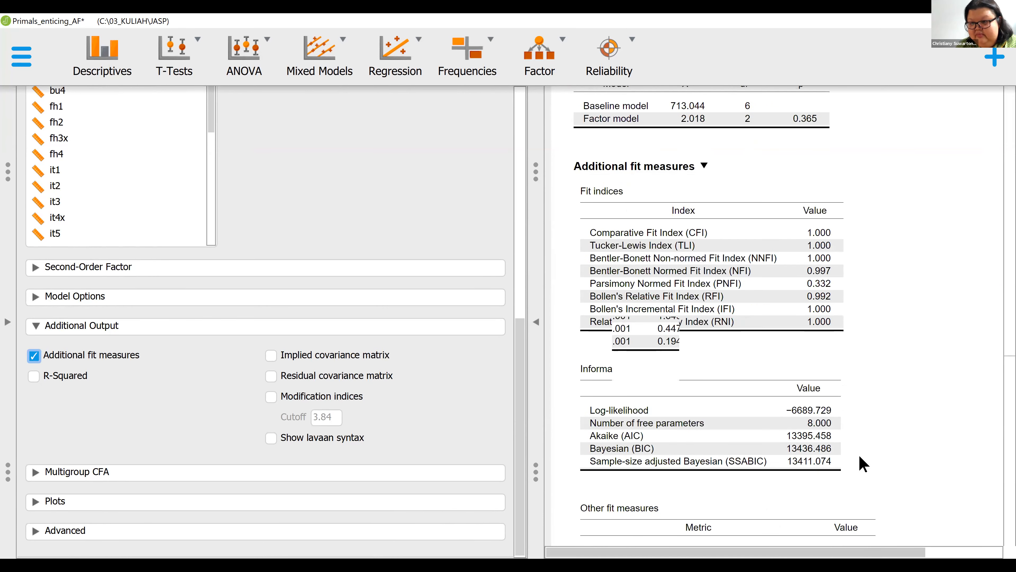
- Examine the information criteria and other fit measures, such as RMSEA, SRMR and GFI, alongside the fit indices in the CFA output
scroll(863, 465, down, 2)
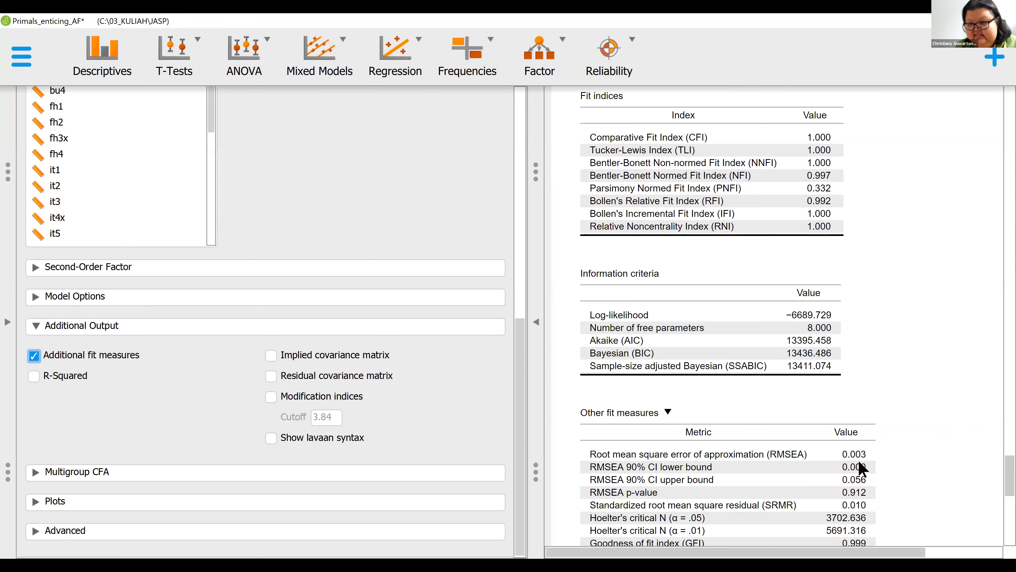
scroll(856, 460, down, 1)
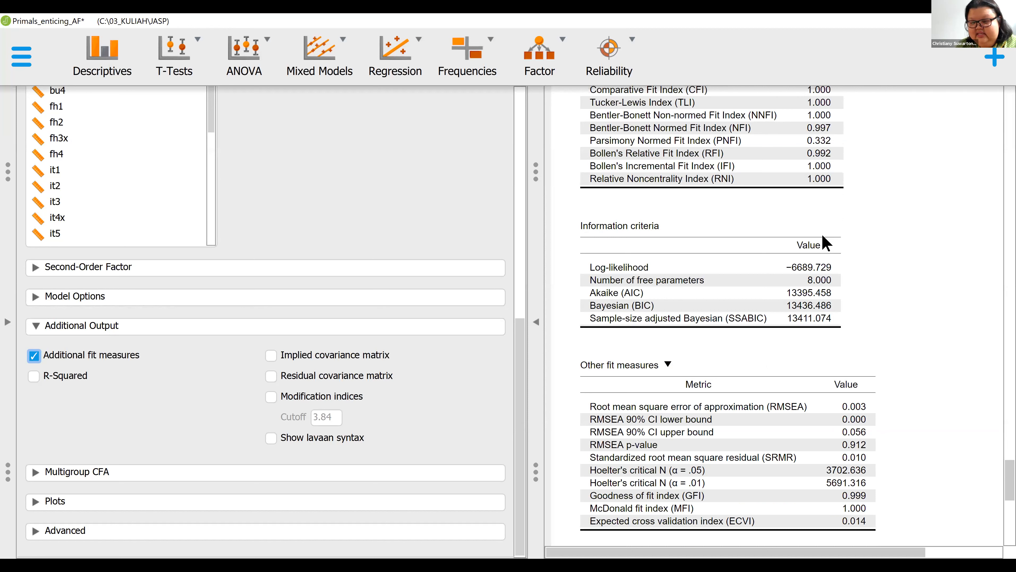
scroll(827, 250, up, 2)
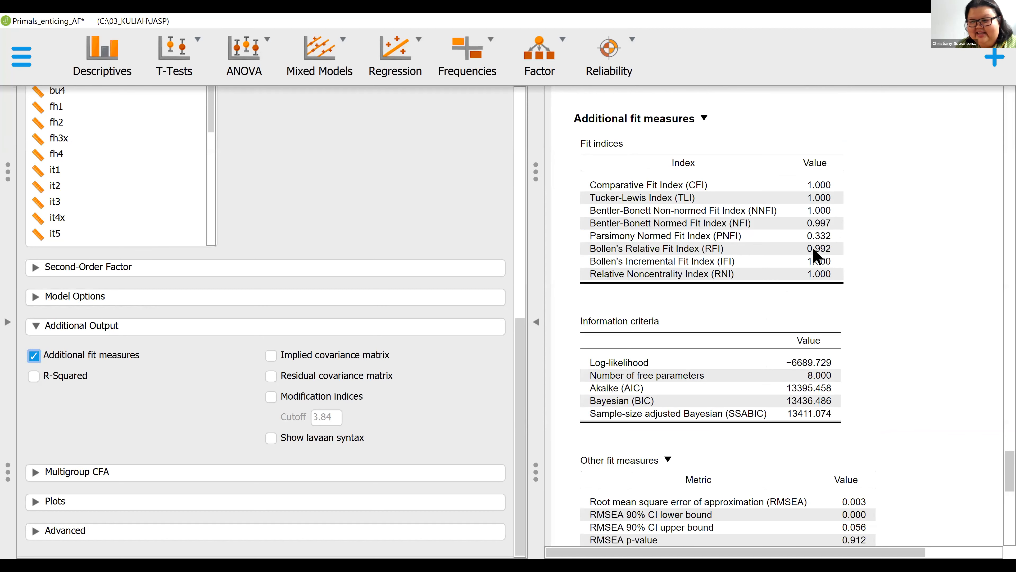
scroll(838, 247, up, 1)
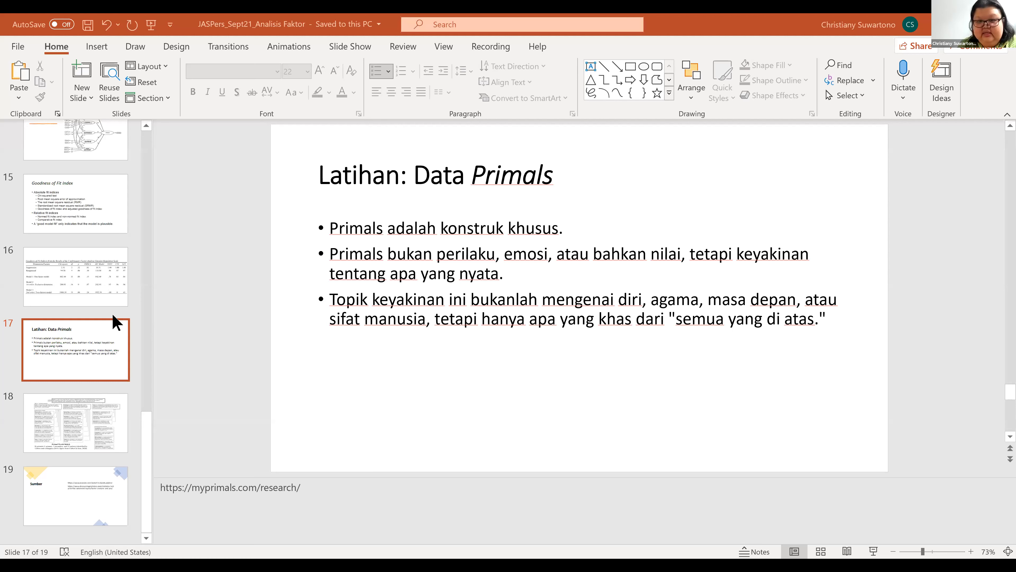
- Switch to the PowerPoint file JASPers_Sept21_Analisis Faktor and present slide 16 with the Emotion Regulation Scale goodness-of-fit table full screen
key(Up)
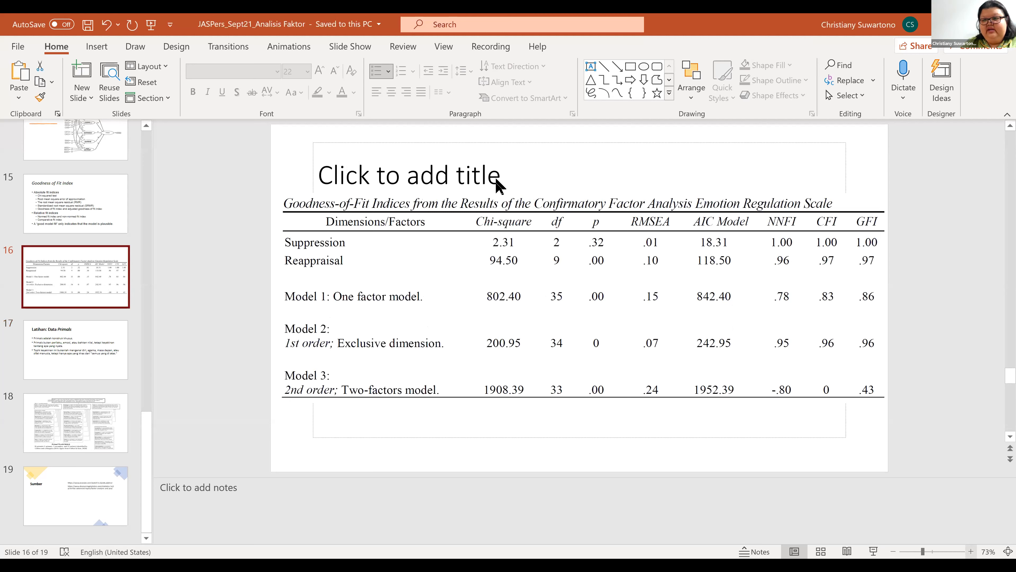
key(shift+F5)
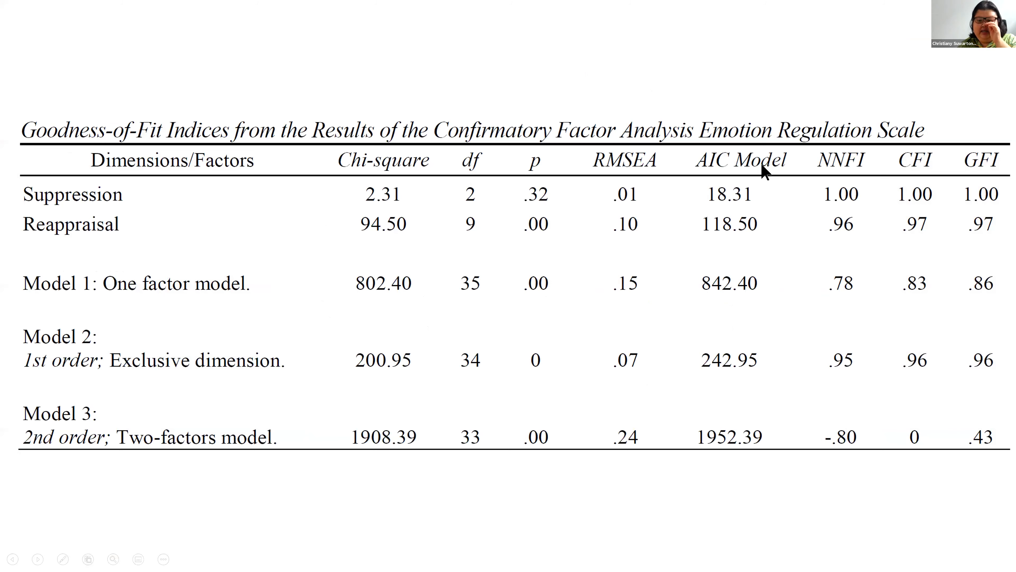
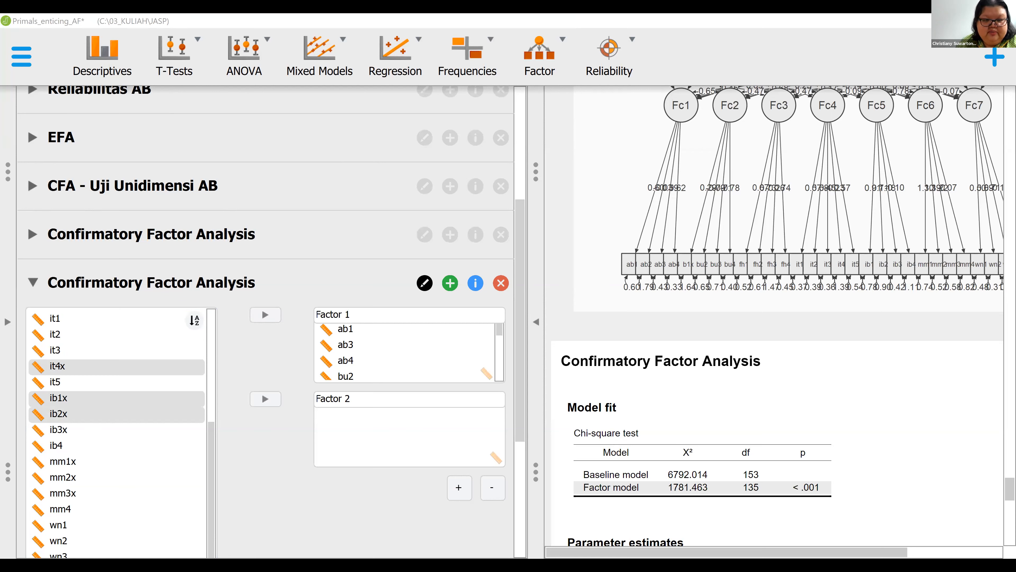
- Assign ab2x, bu1x, it4x, ib1x, ib2x, ib3x, mm1x, mm2x, mm3x and wn4x to Factor 2
ctrl+click(82, 430)
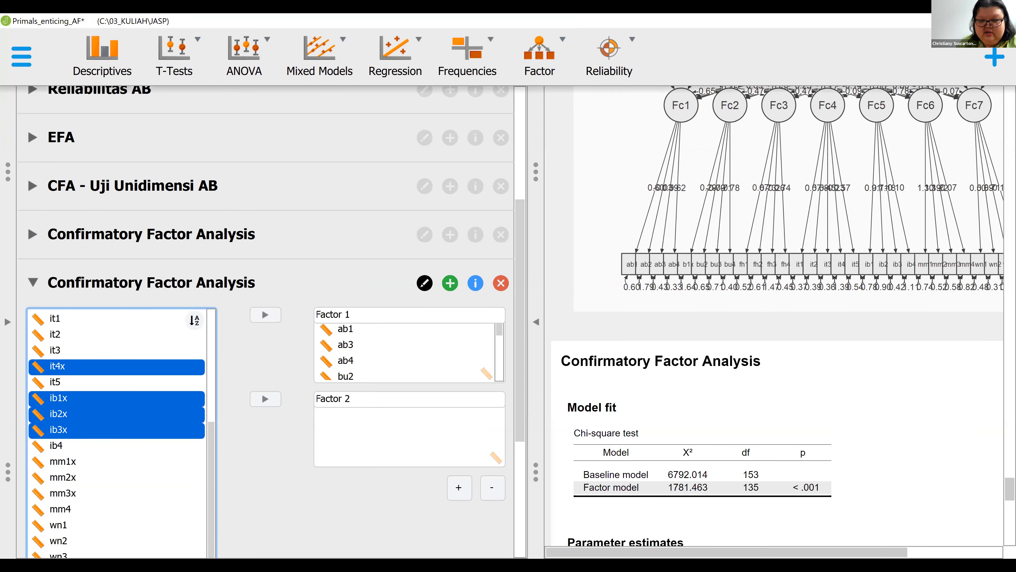
key(alt+Tab)
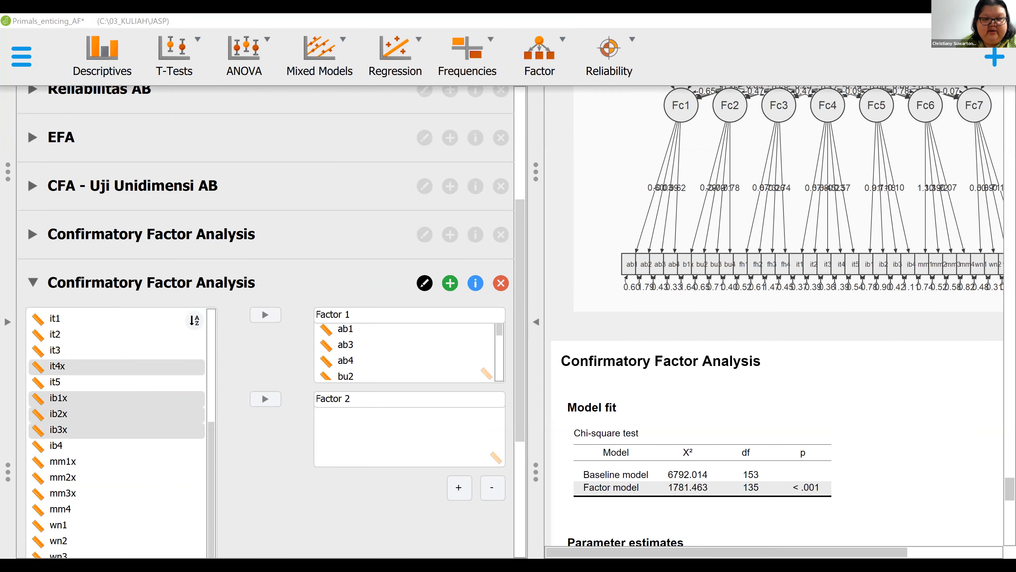
scroll(74, 256, down, 5)
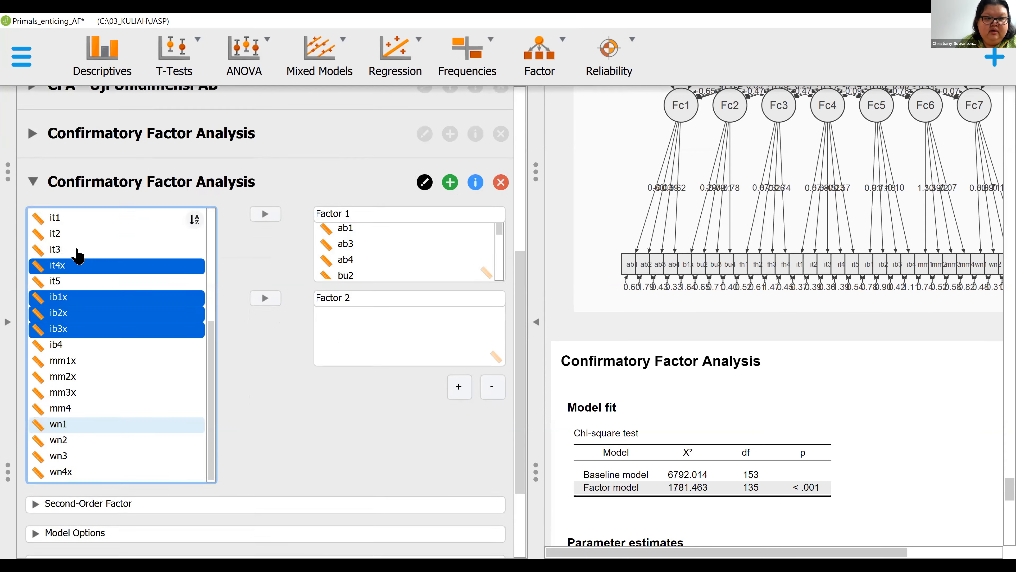
ctrl+click(73, 241)
ctrl+click(73, 257)
ctrl+click(72, 273)
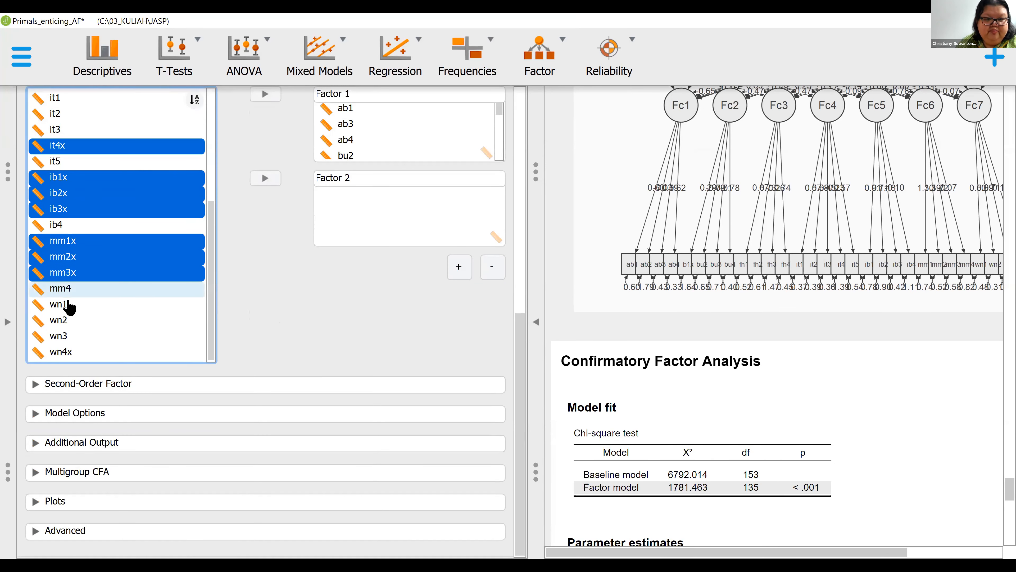
ctrl+click(70, 352)
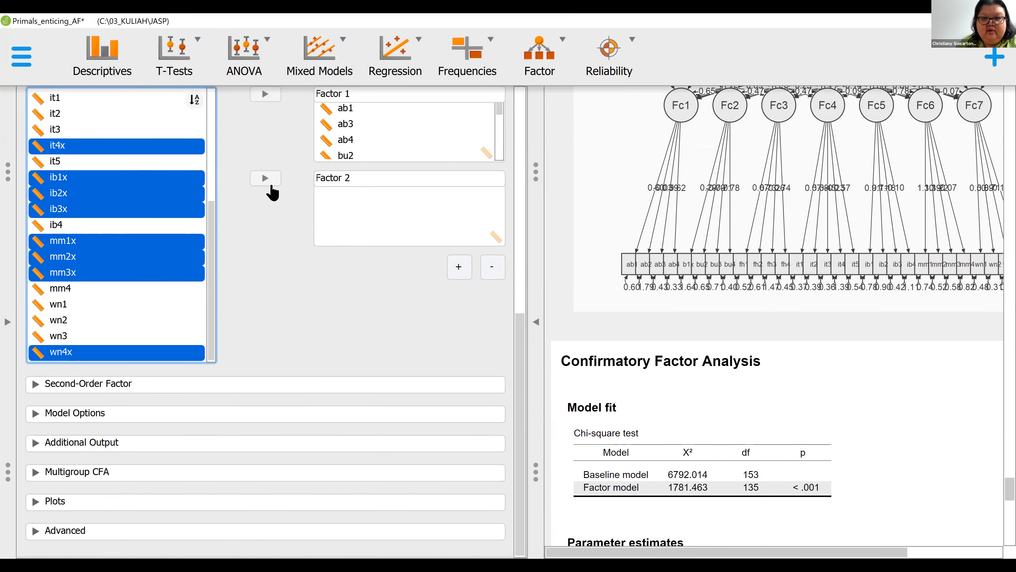
click(266, 180)
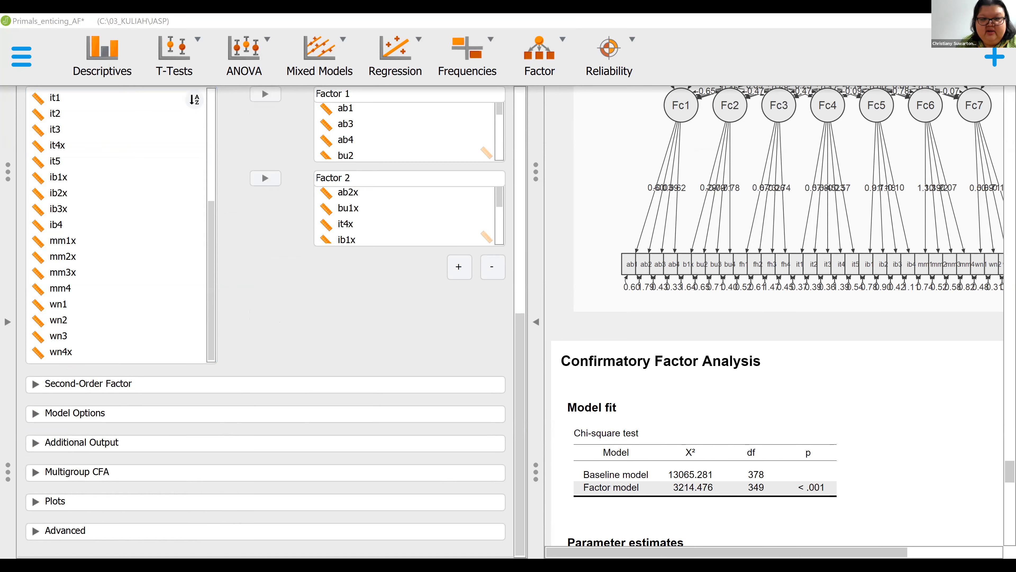
- Remove it4x from Factor 2 of the new Confirmatory Factor Analysis
click(356, 228)
double_click(390, 223)
scroll(380, 224, down, 4)
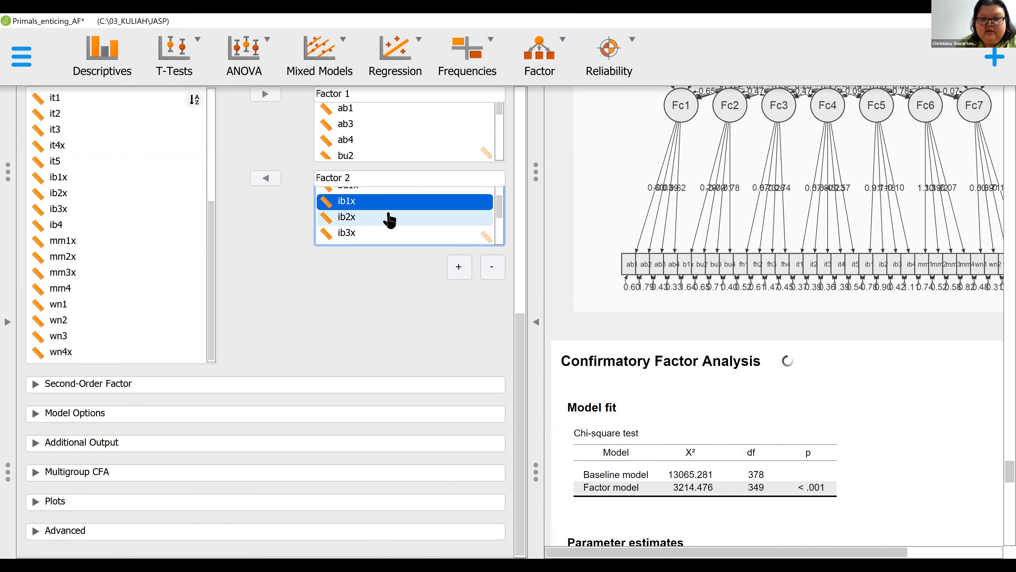
click(265, 178)
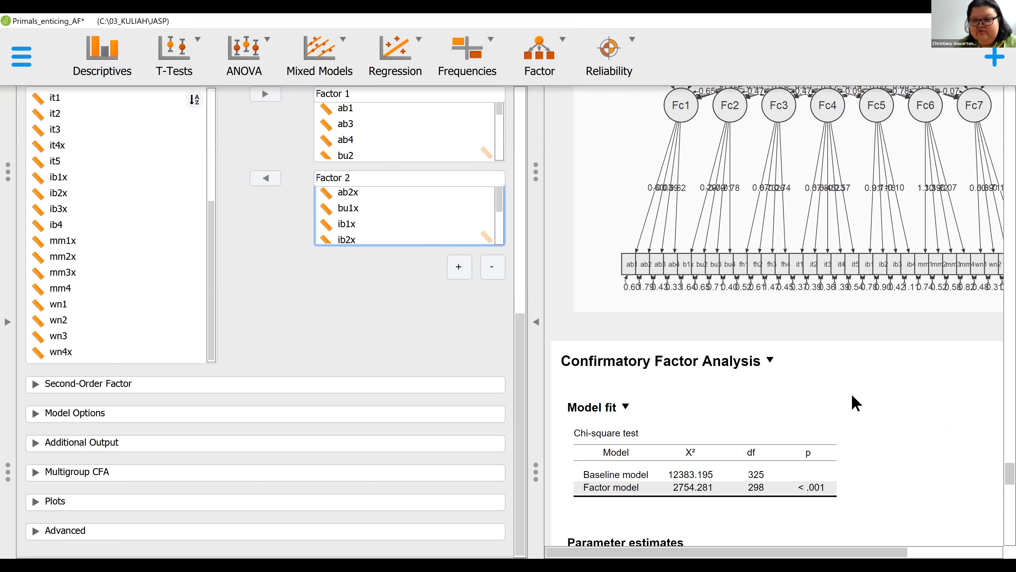
- Include additional fit measures and a model plot with parameters in the two-factor Confirmatory Factor Analysis
scroll(852, 403, down, 5)
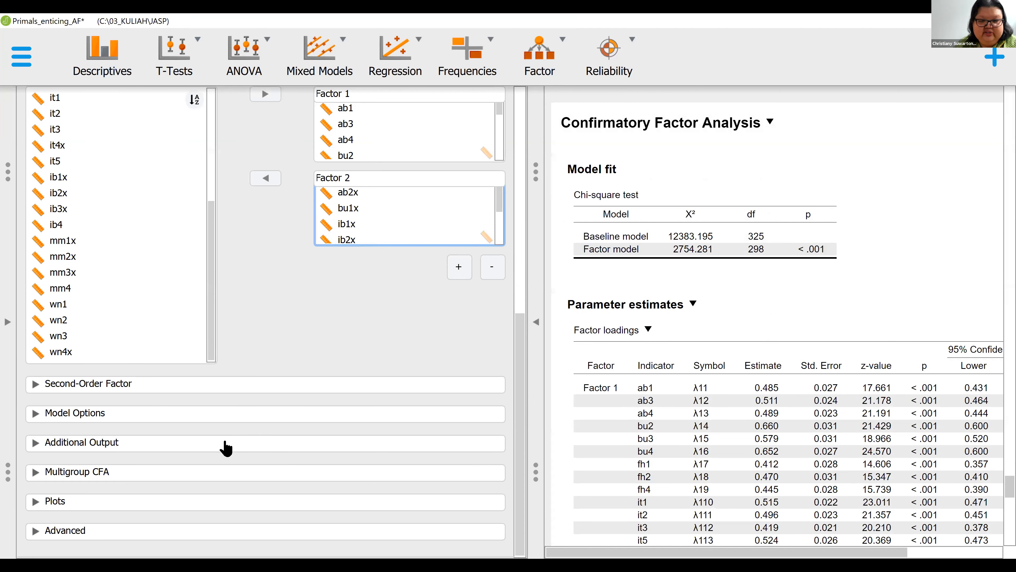
click(100, 443)
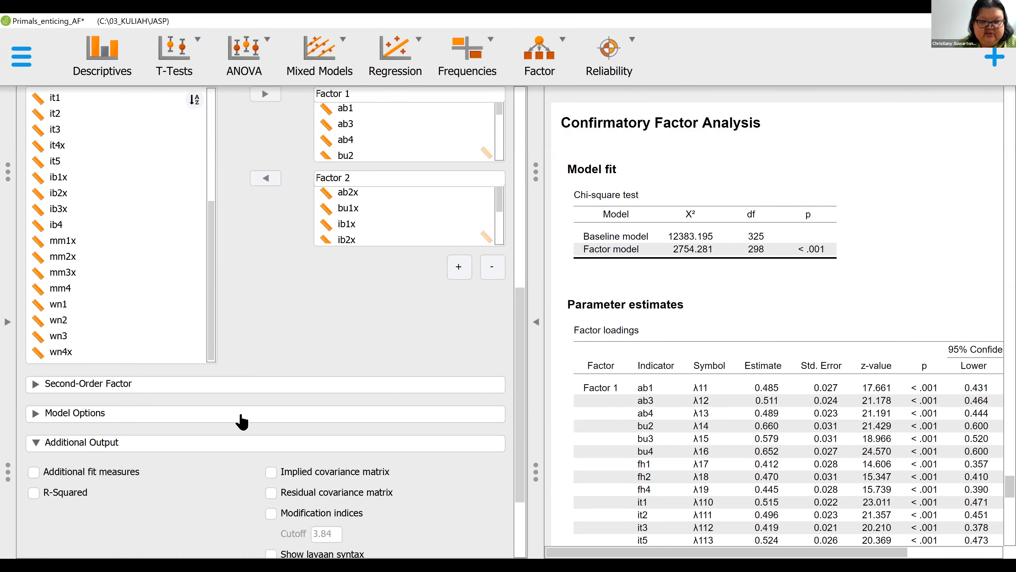
scroll(262, 406, down, 3)
click(92, 508)
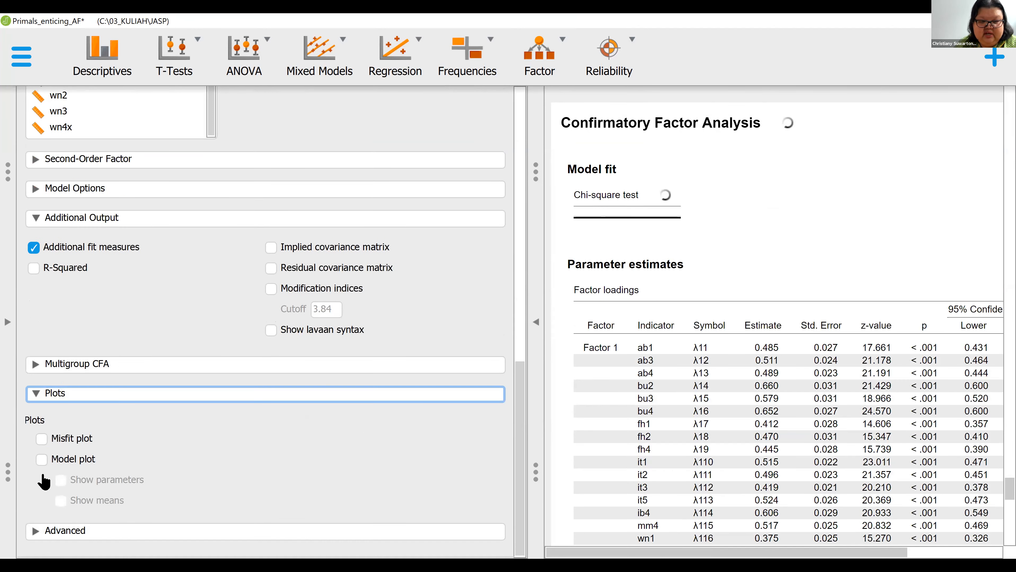
click(42, 459)
click(61, 480)
click(35, 394)
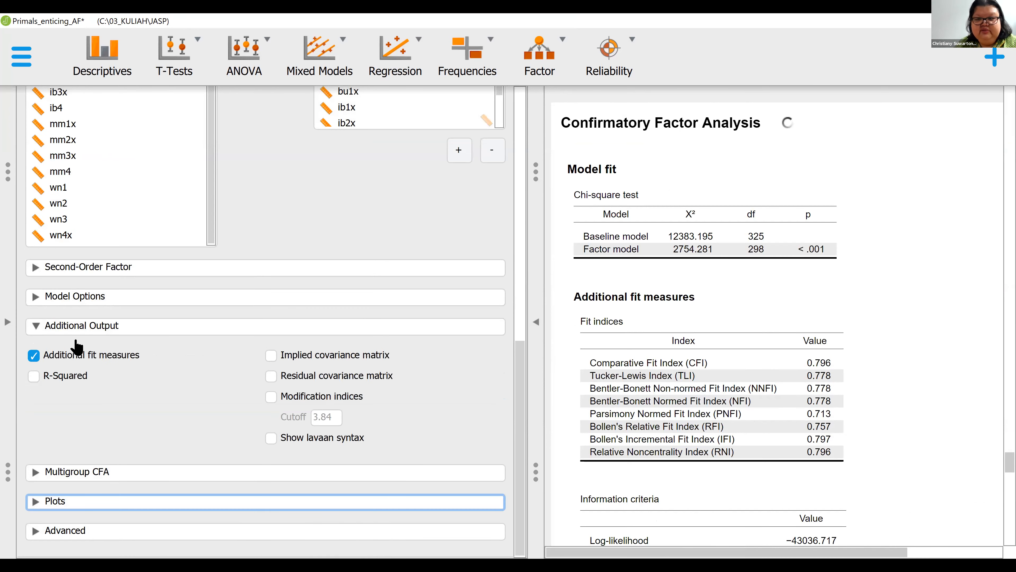
- Rename the two-factor Confirmatory Factor Analysis as "CFA 2 faktor"
scroll(272, 360, up, 6)
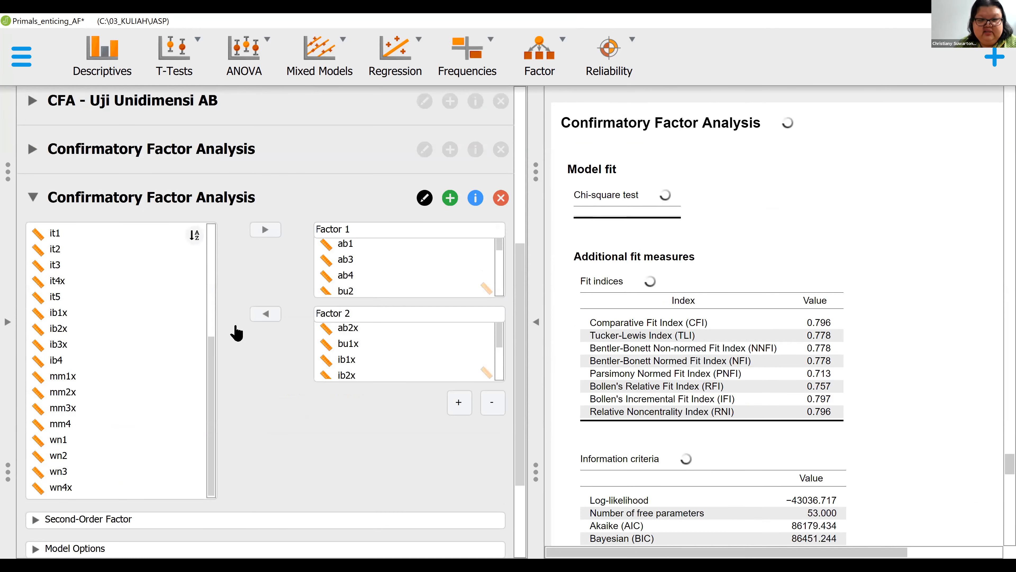
scroll(236, 332, up, 4)
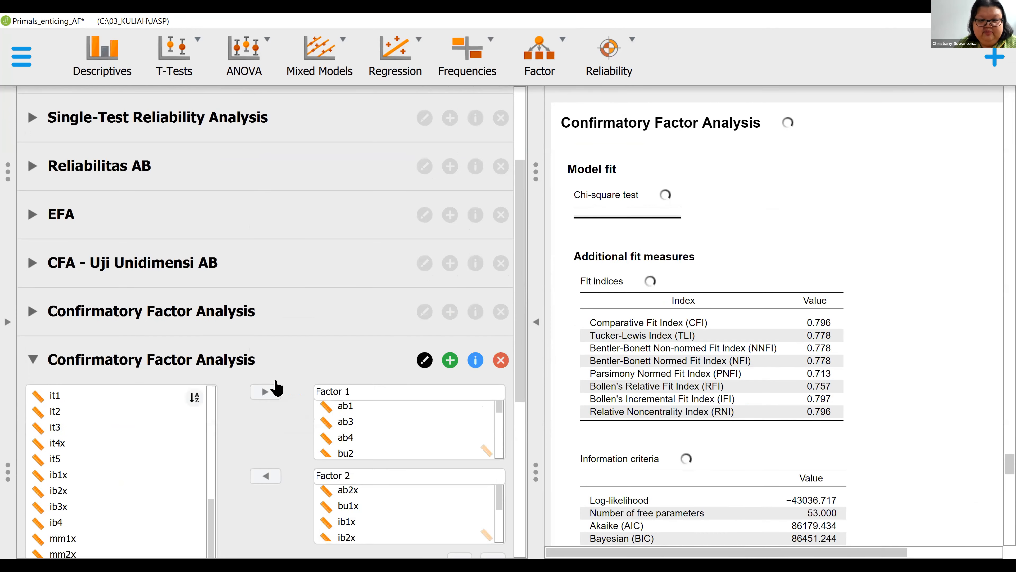
click(425, 362)
drag(256, 359, 11, 348)
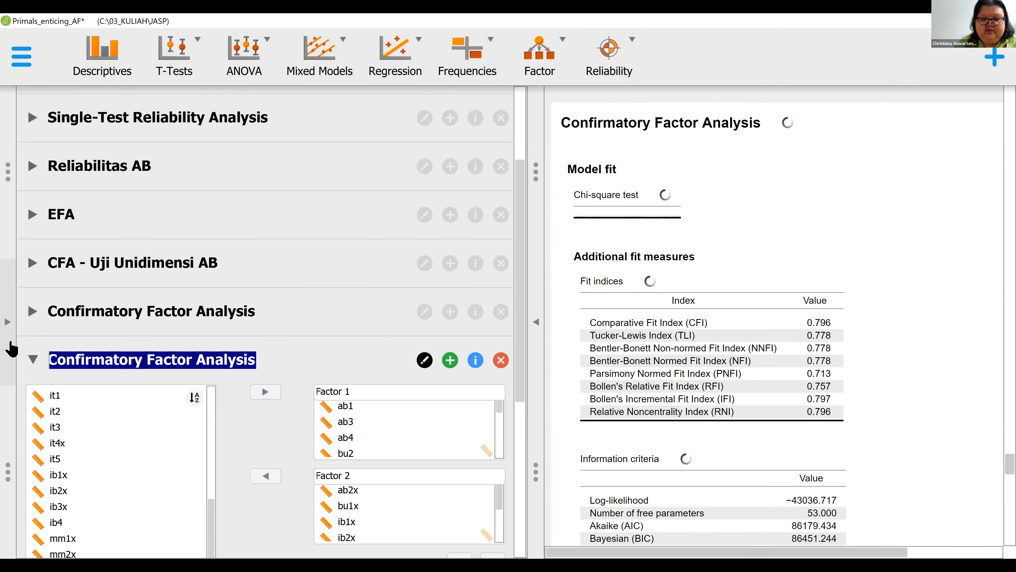
text(CFA 2 faktor)
key(Return)
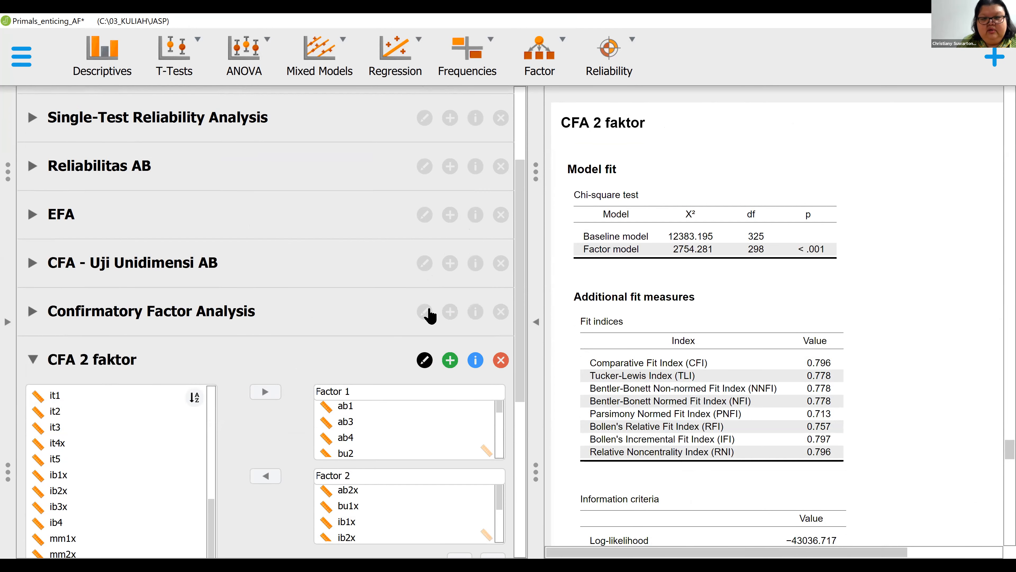
- Rename the seven-factor Confirmatory Factor Analysis as "CFA 7 faktor"
click(382, 319)
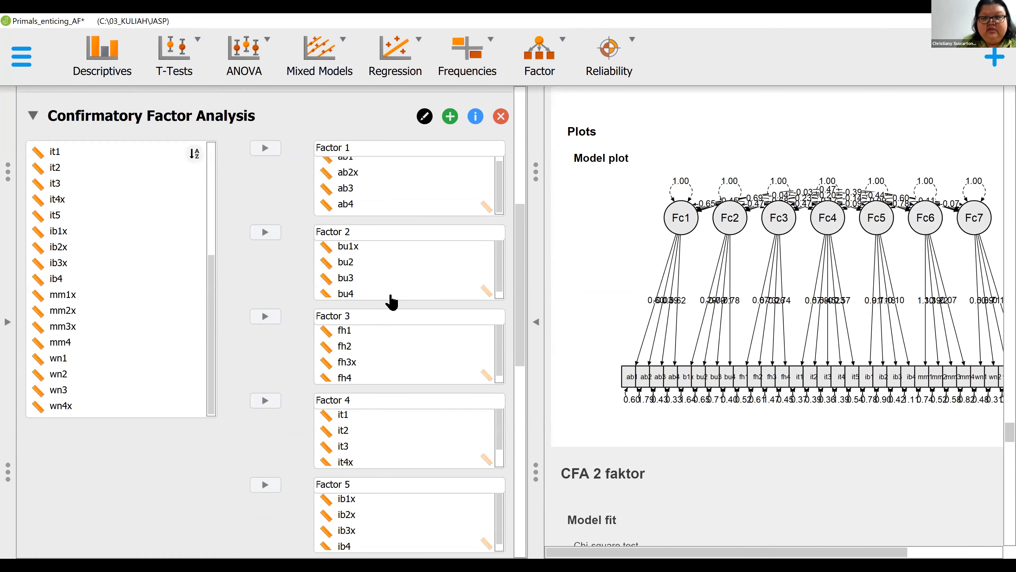
click(424, 330)
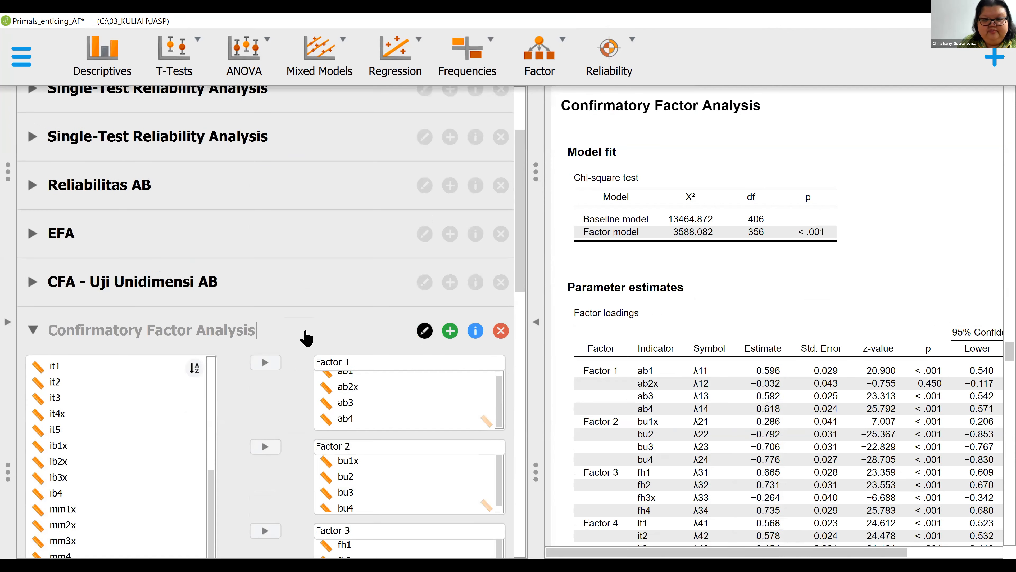
key(ctrl+a)
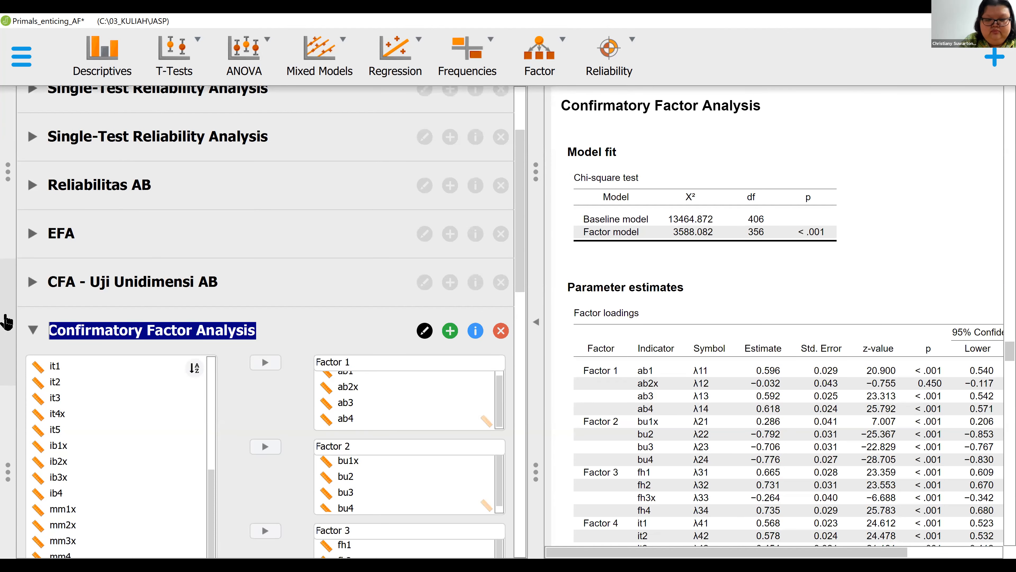
key(BackSpace)
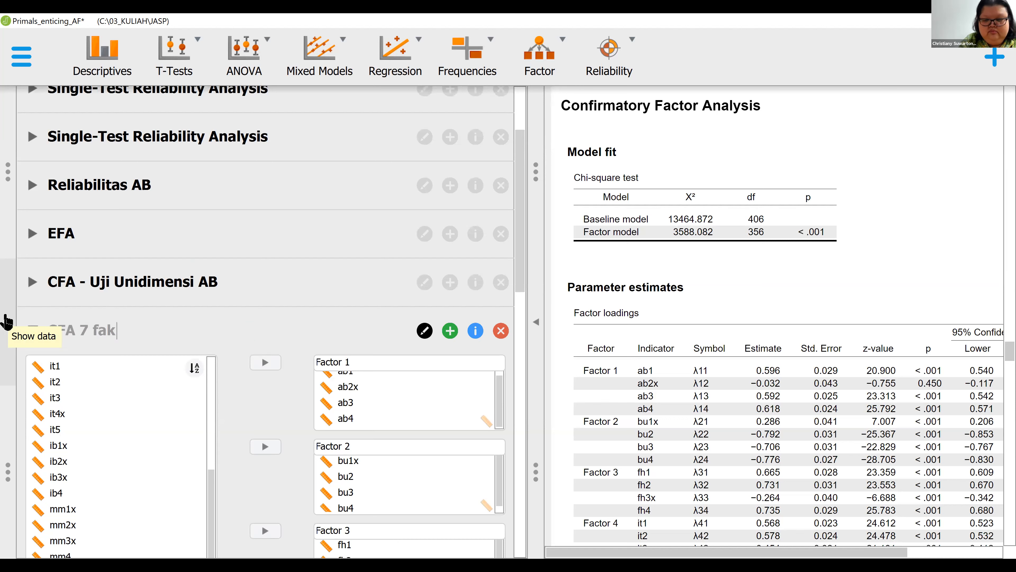
text(CFA 7 faktor)
key(Return)
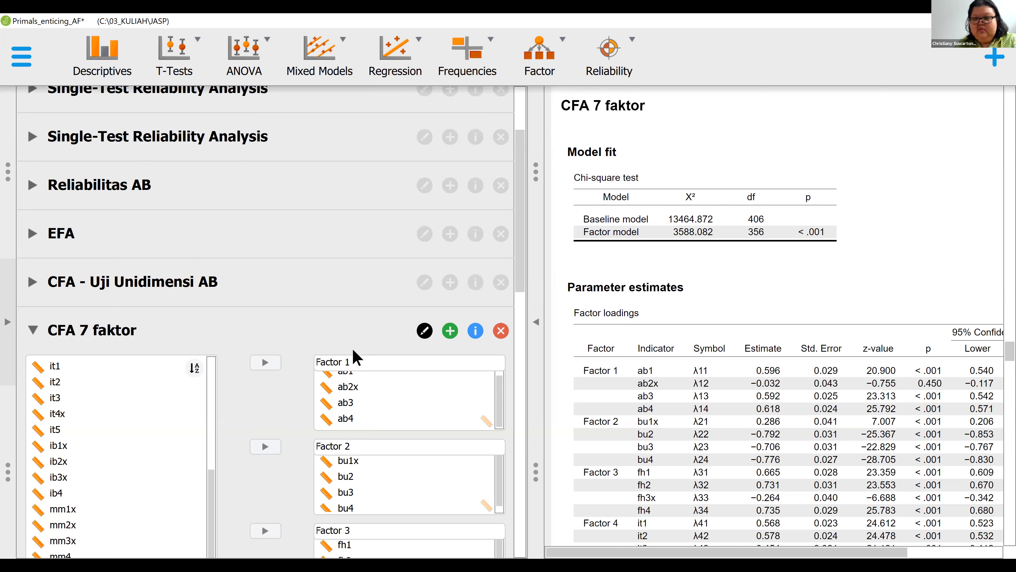
- Include additional fit measures in the CFA 7 faktor output and collapse its output and plot settings
scroll(312, 408, down, 10)
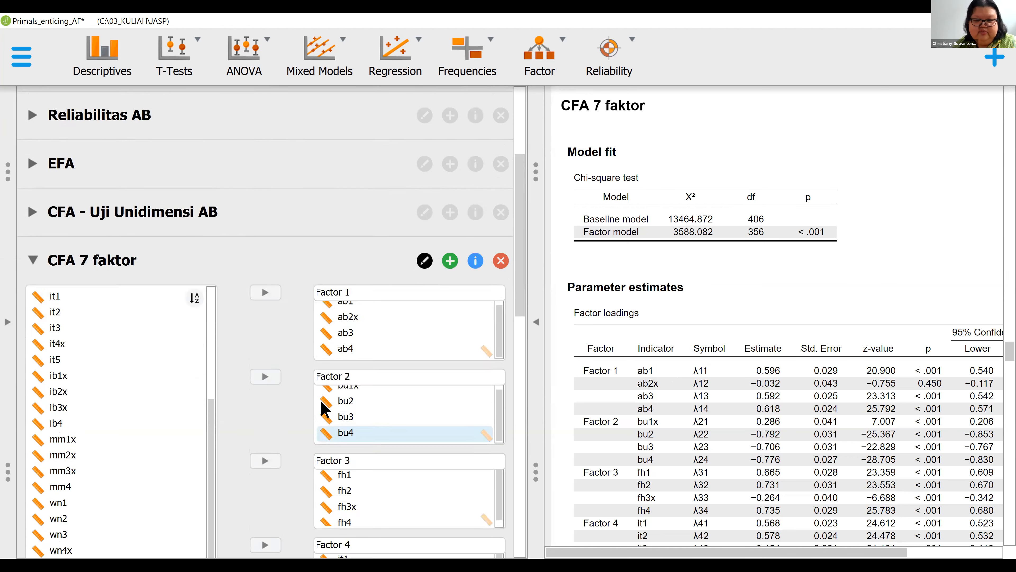
scroll(143, 325, down, 8)
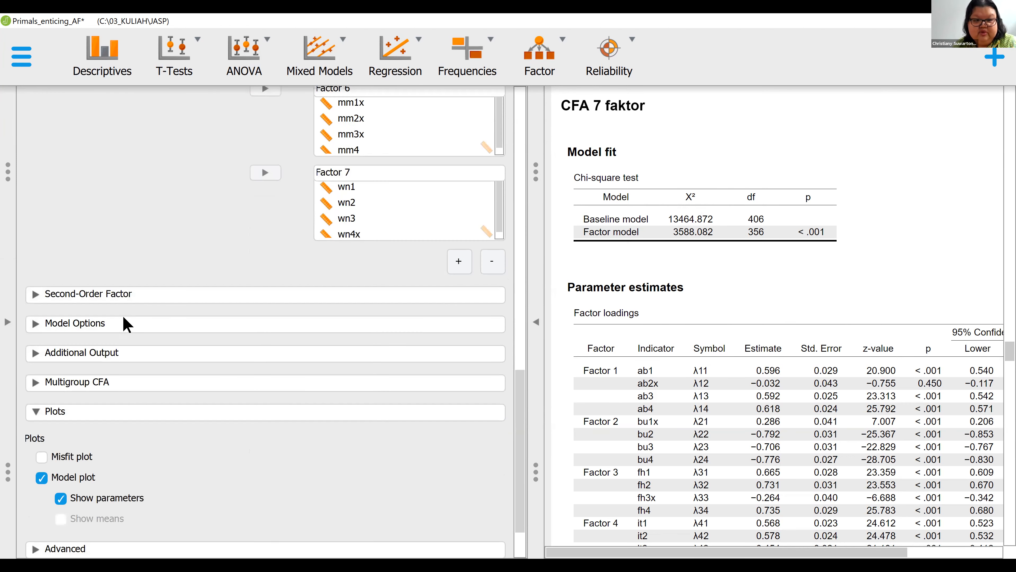
click(90, 354)
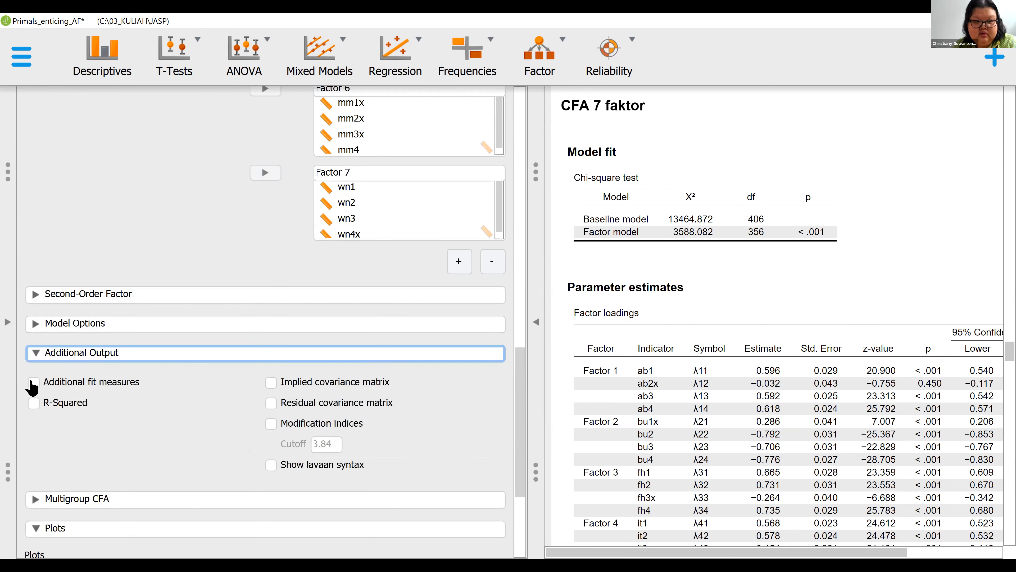
click(34, 382)
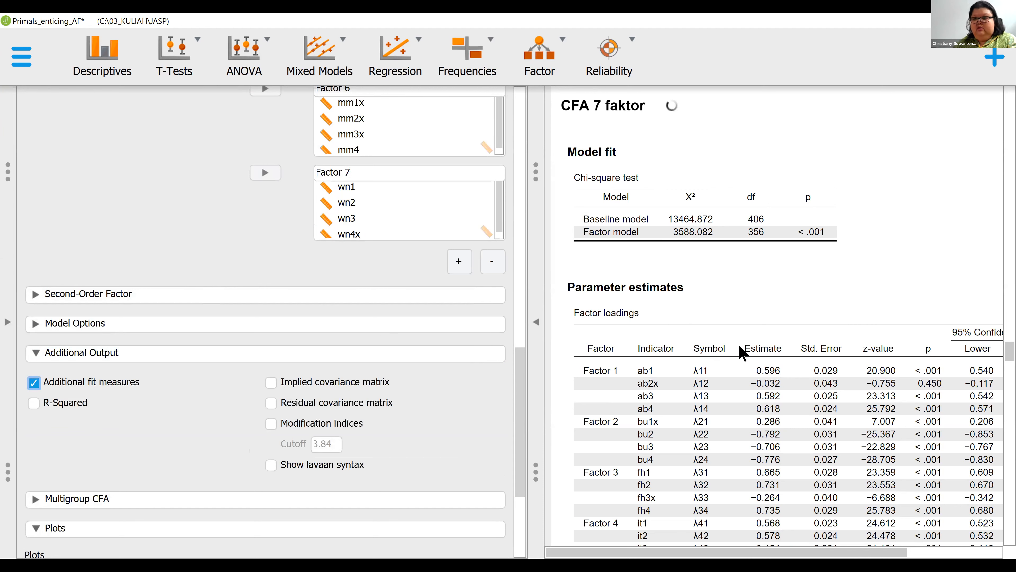
click(34, 353)
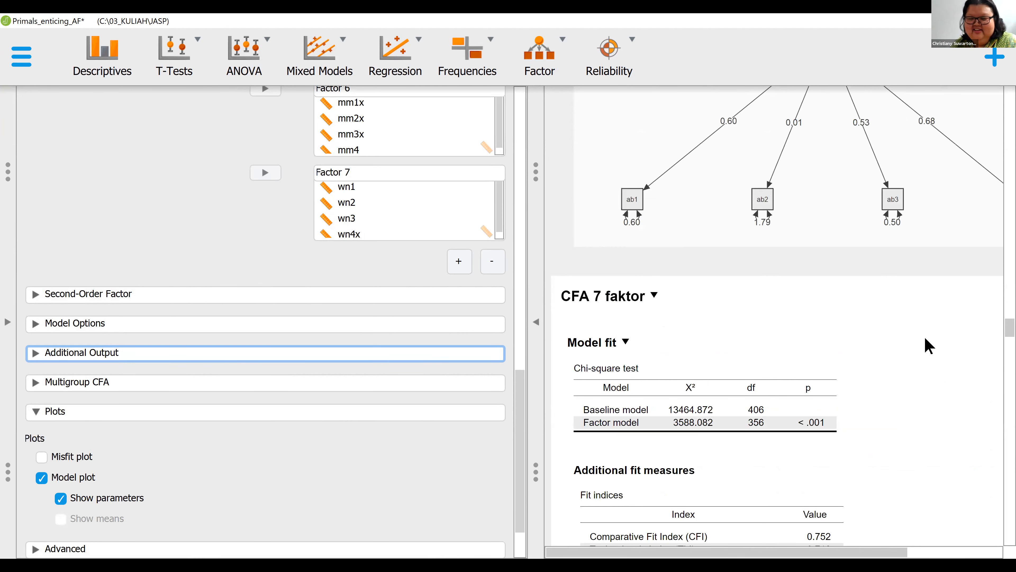
scroll(928, 346, down, 2)
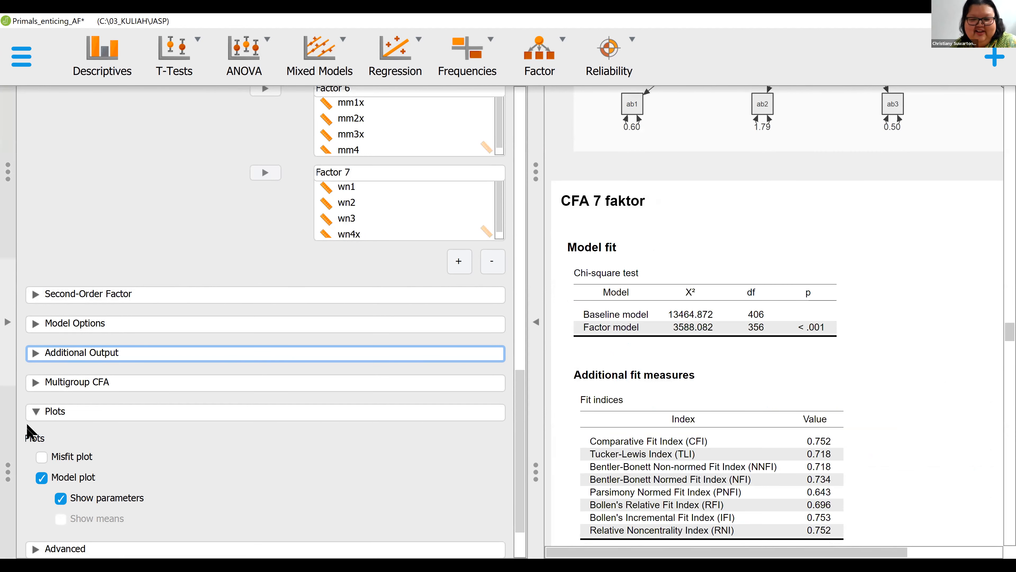
click(35, 411)
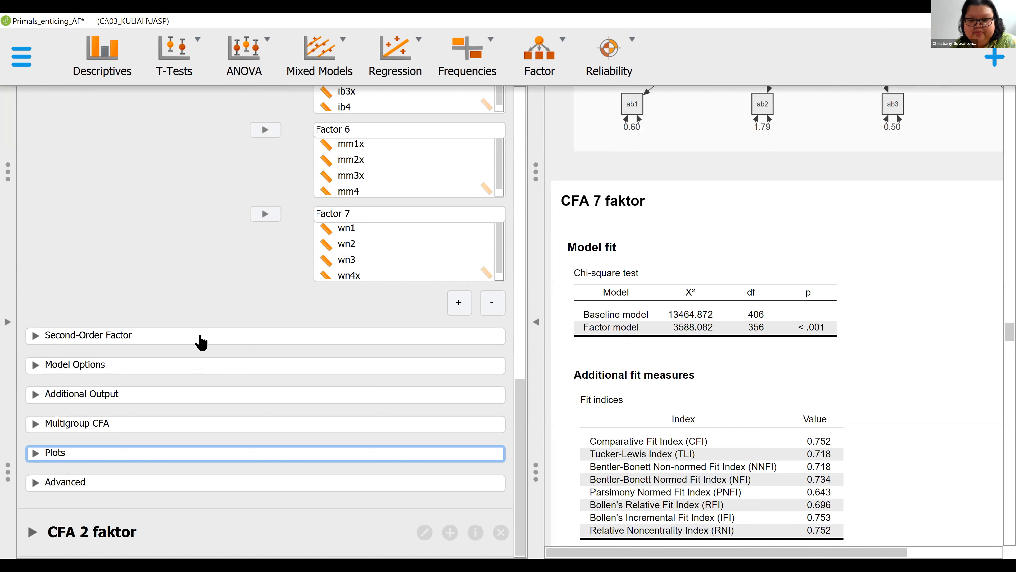
scroll(201, 339, up, 5)
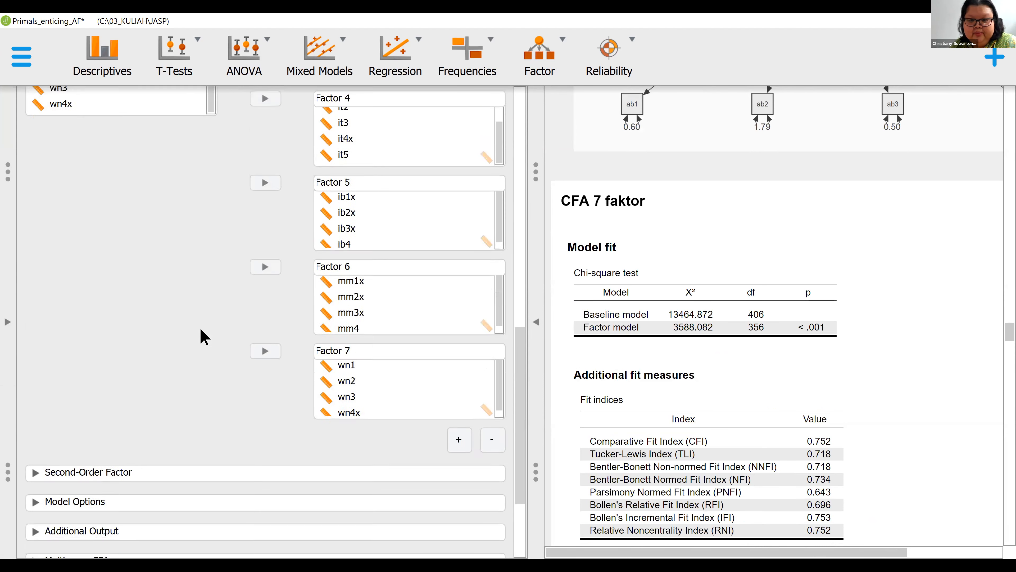
scroll(202, 335, up, 4)
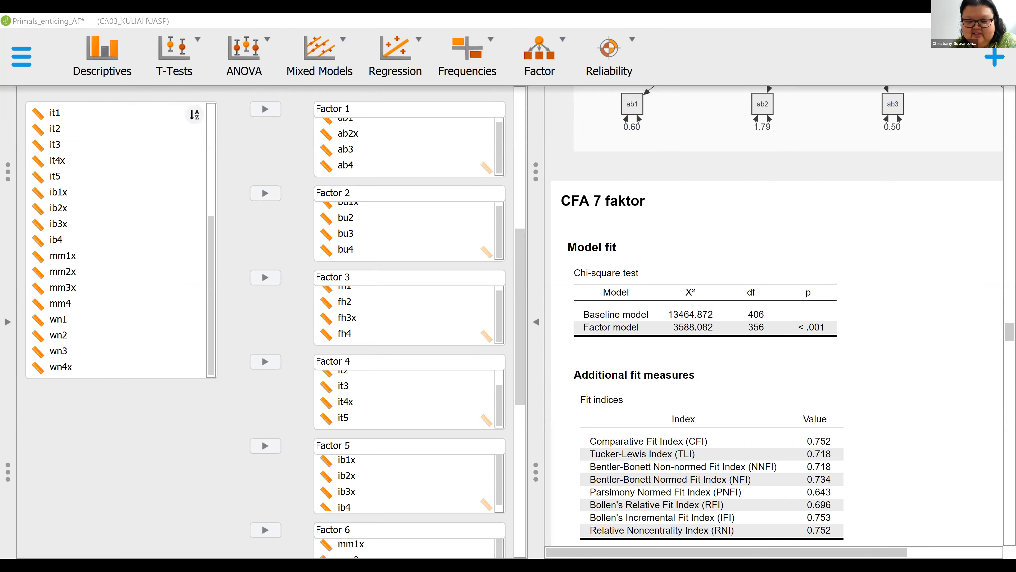
click(243, 404)
scroll(243, 404, down, 8)
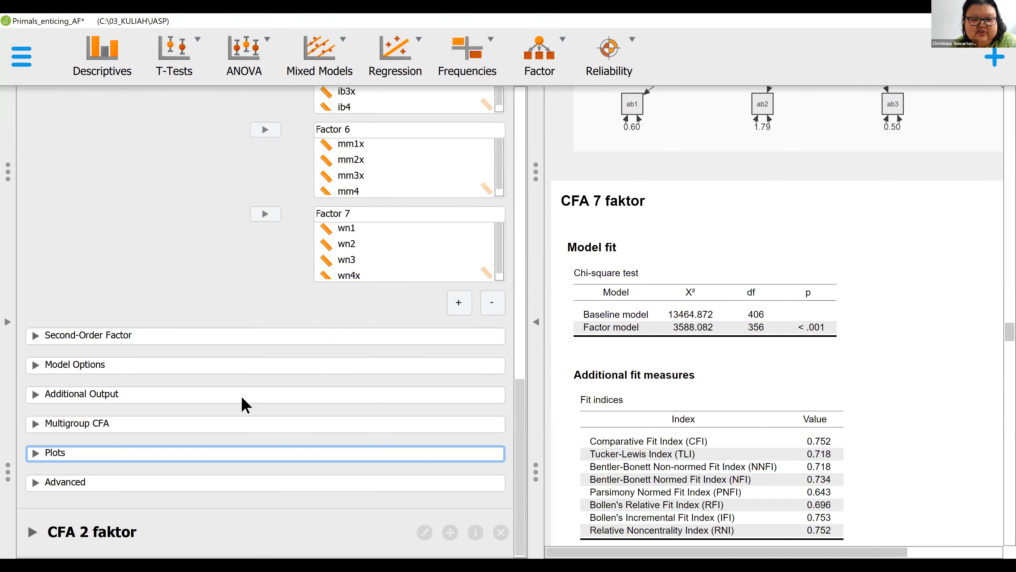
scroll(243, 404, up, 10)
scroll(243, 404, down, 10)
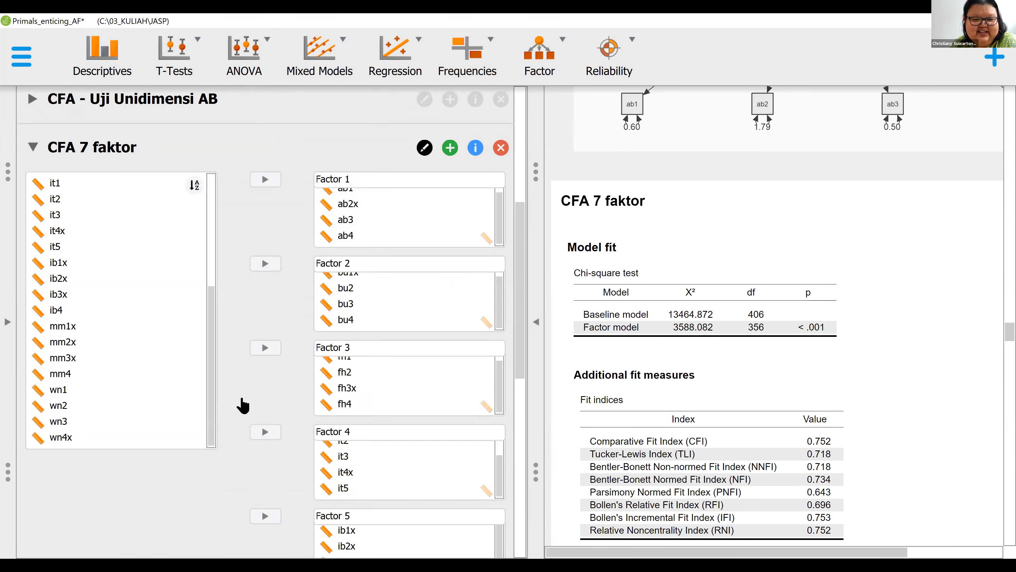
- Reopen the CFA 2 faktor analysis and add wn4x to Factor 2
click(111, 539)
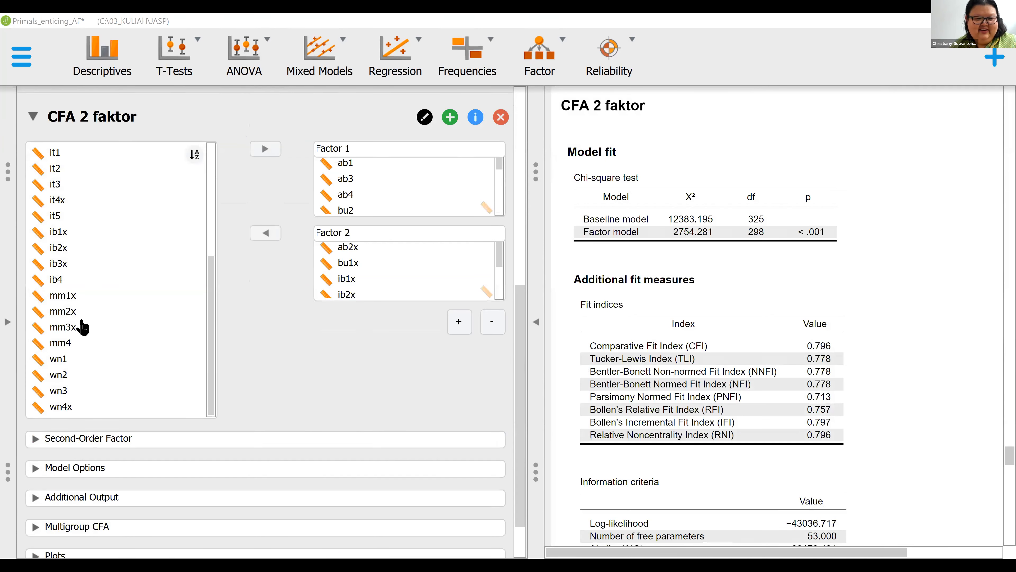
scroll(68, 356, down, 1)
click(68, 352)
click(265, 178)
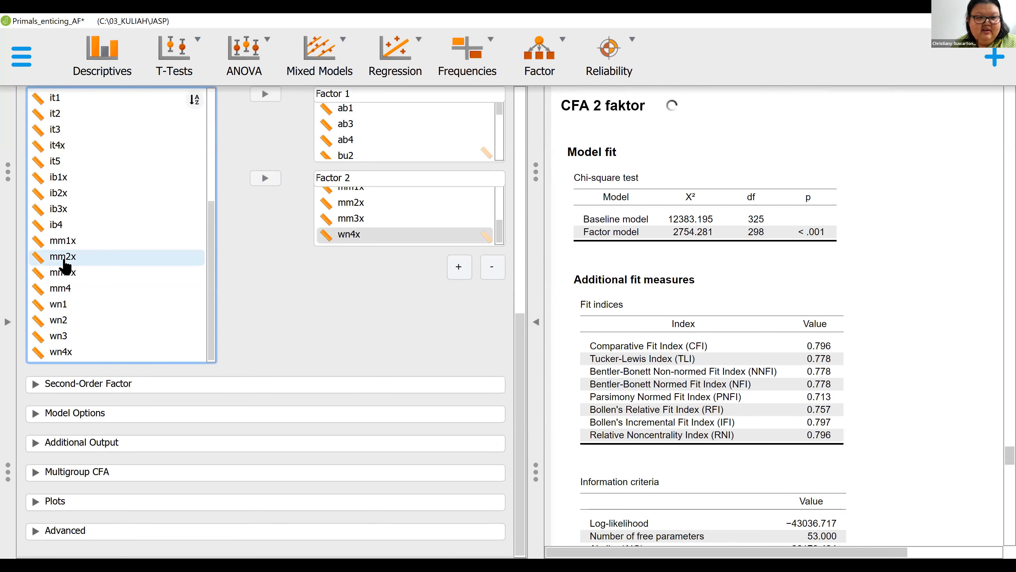
scroll(64, 264, up, 3)
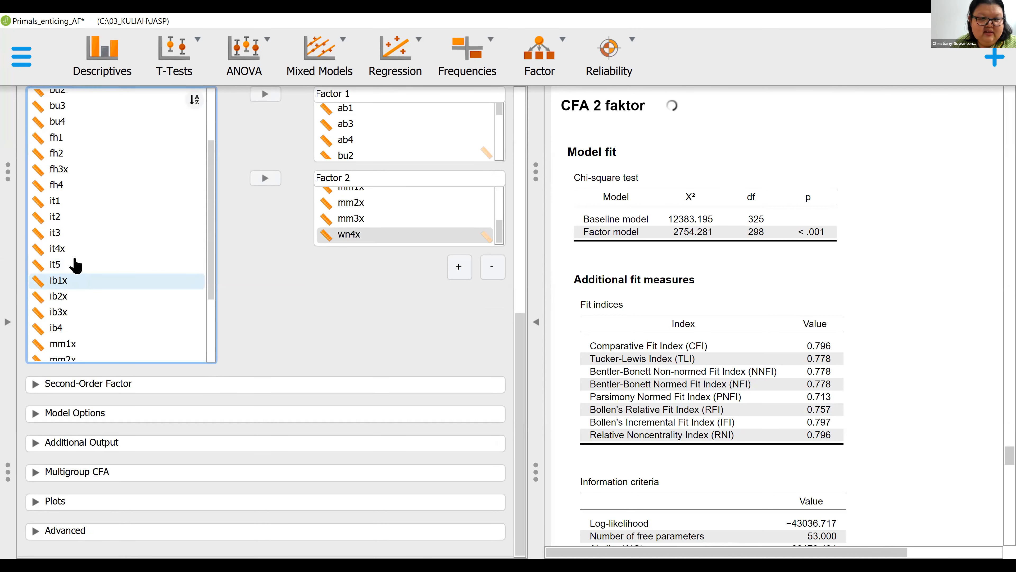
- Add it4x to Factor 2 of the CFA 2 faktor model and collapse that analysis's settings
click(72, 250)
click(266, 181)
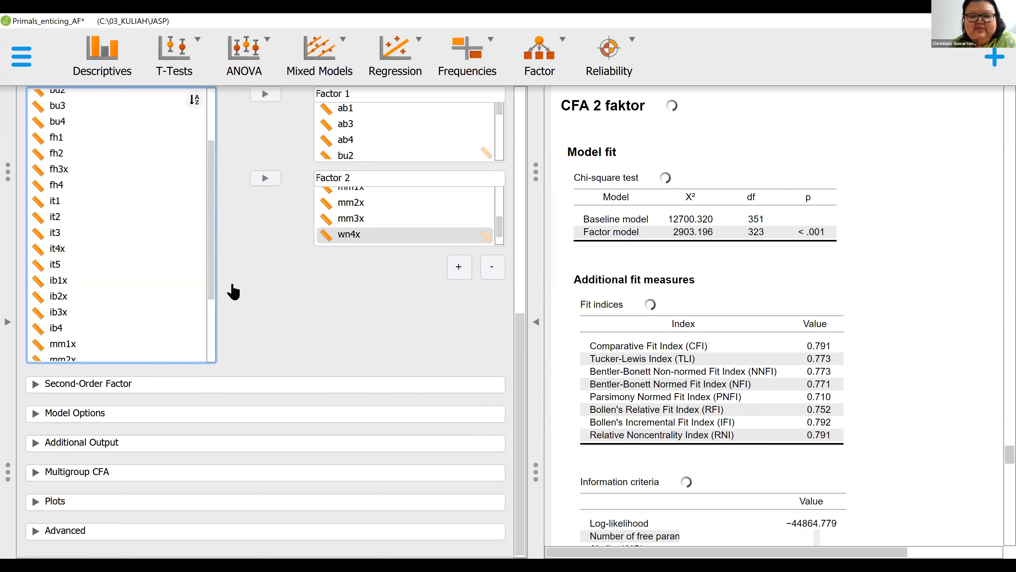
scroll(211, 329, up, 4)
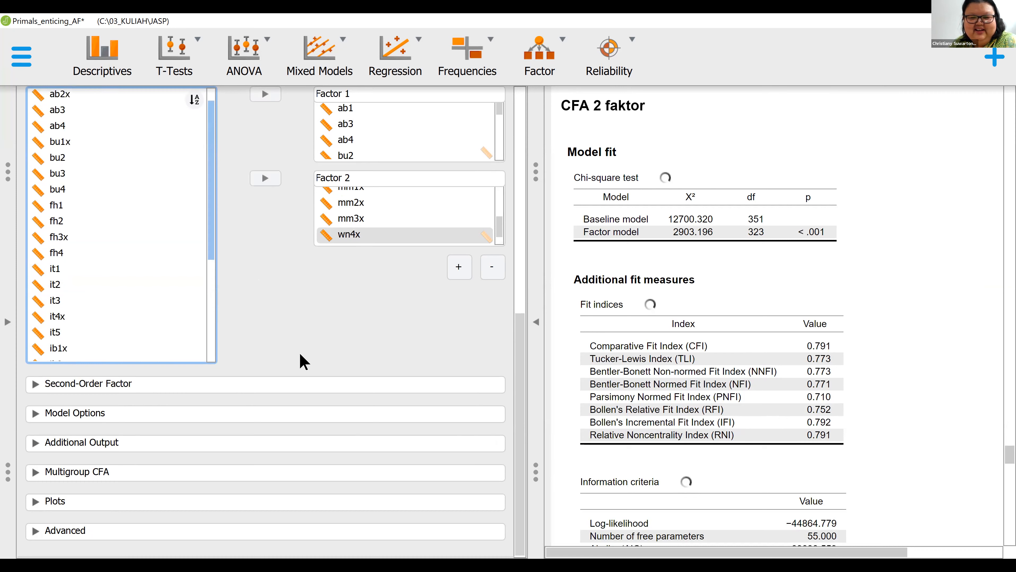
scroll(304, 363, up, 5)
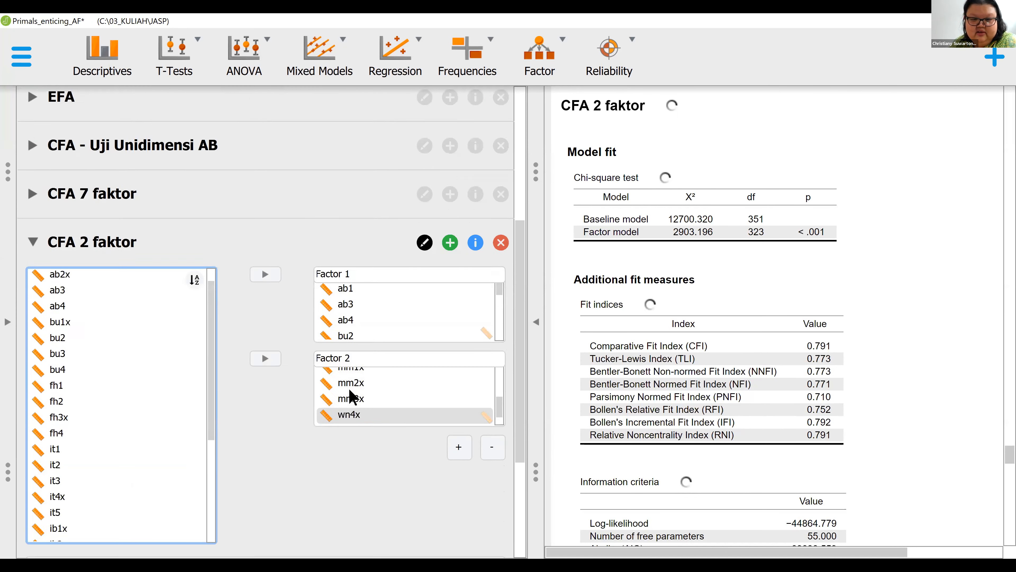
scroll(351, 396, down, 2)
scroll(350, 396, down, 2)
scroll(36, 452, up, 8)
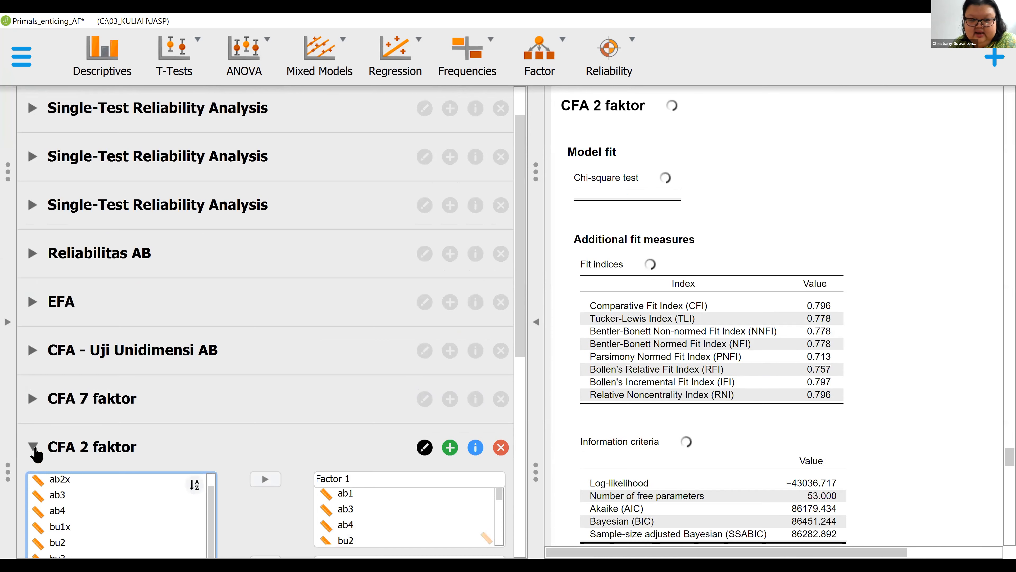
click(32, 450)
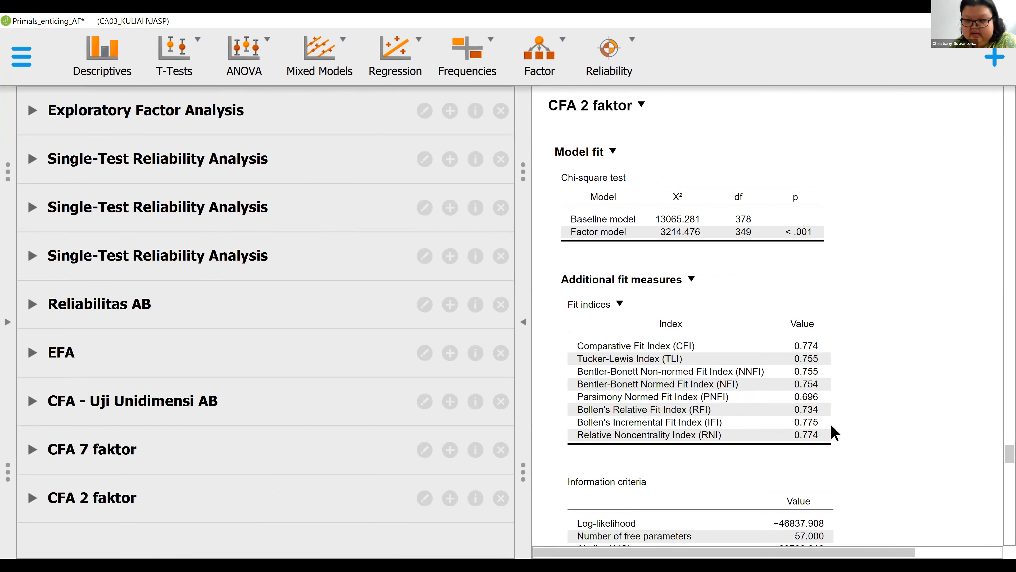
- Examine the chi-square test, fit indices and information criteria in the CFA 2 faktor results
scroll(828, 383, down, 1)
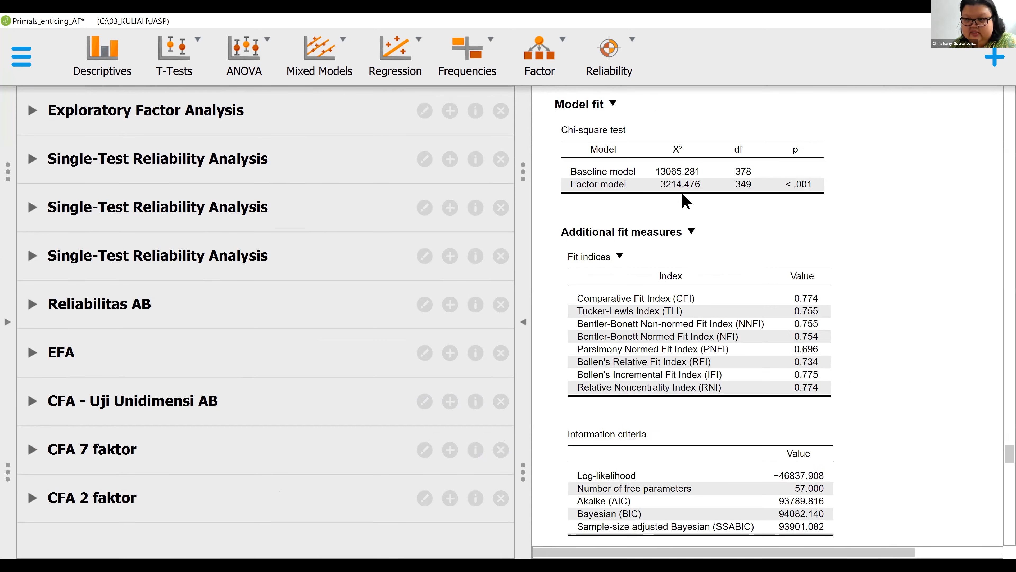
scroll(808, 355, down, 3)
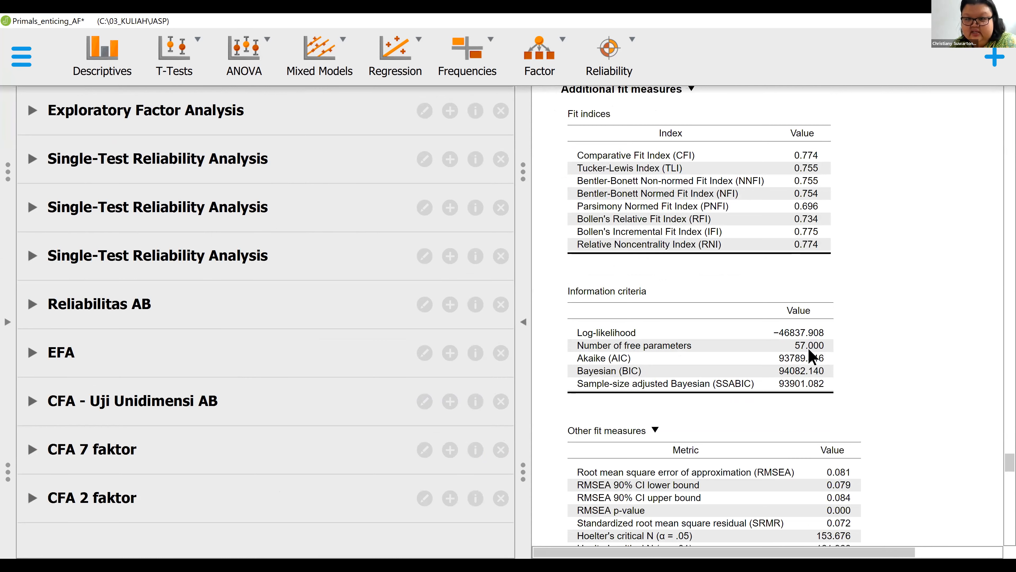
scroll(814, 354, up, 2)
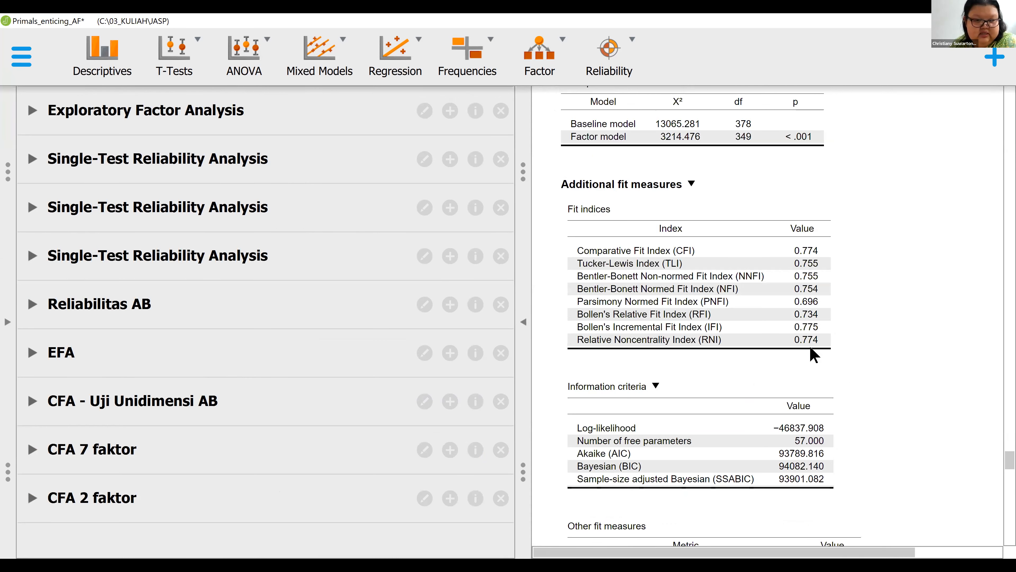
scroll(811, 350, up, 1)
scroll(808, 364, up, 1)
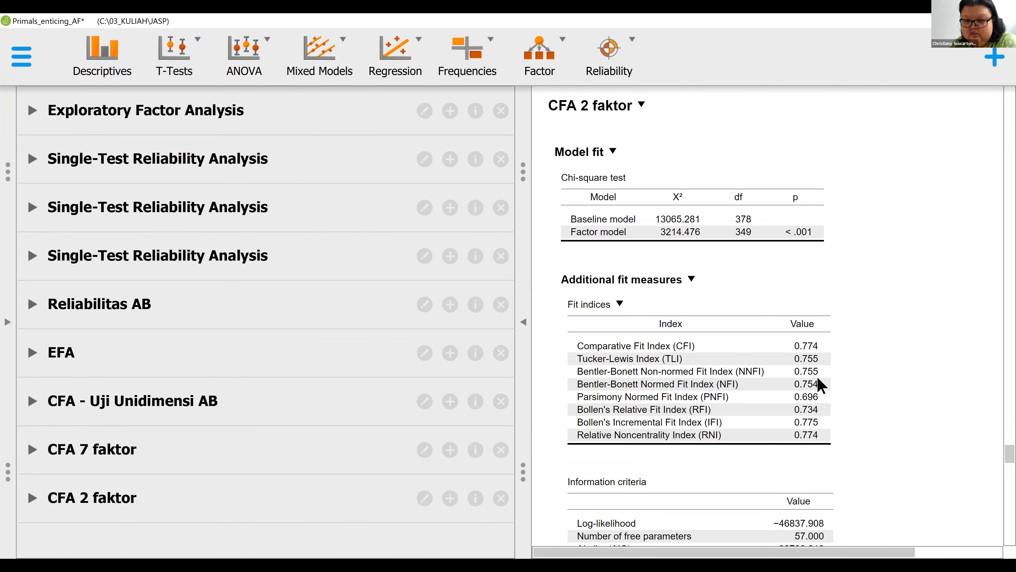
scroll(825, 472, down, 1)
scroll(787, 456, down, 1)
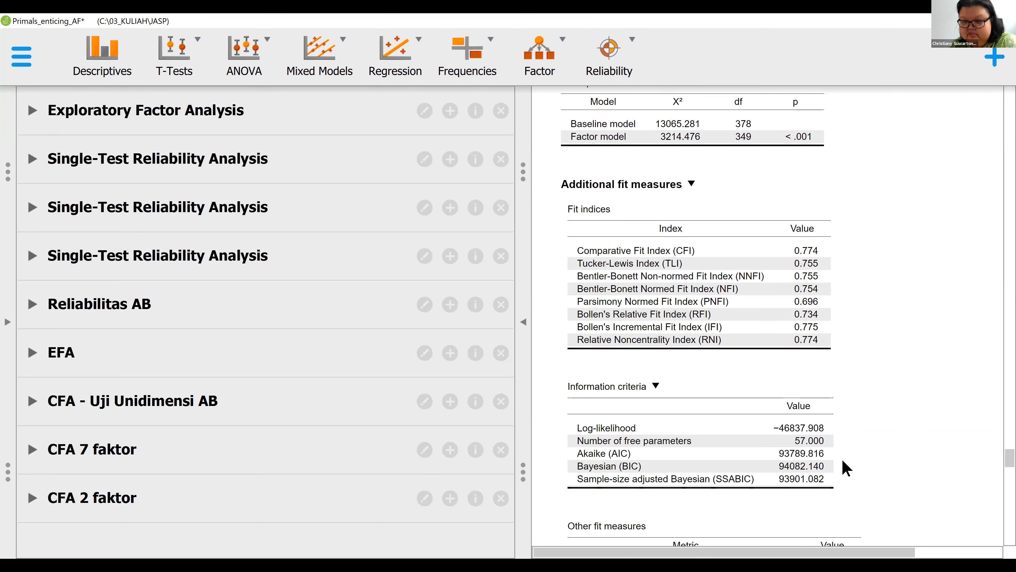
scroll(846, 463, up, 1)
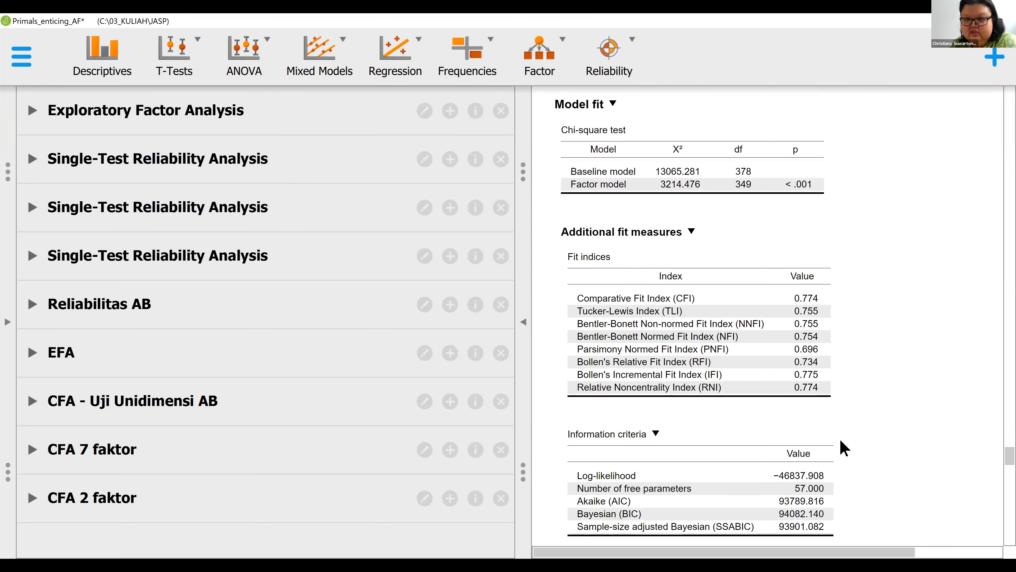
- Review the CFA 7 faktor results: model plot, parameter estimates, fit indices, information criteria and other fit measures
scroll(844, 448, up, 4)
scroll(845, 448, up, 6)
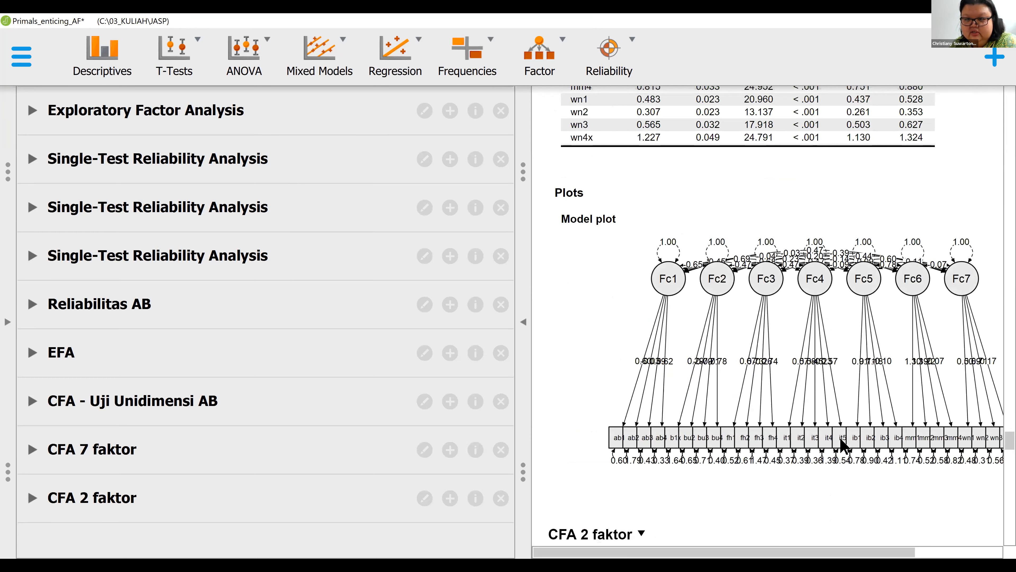
scroll(843, 444, up, 15)
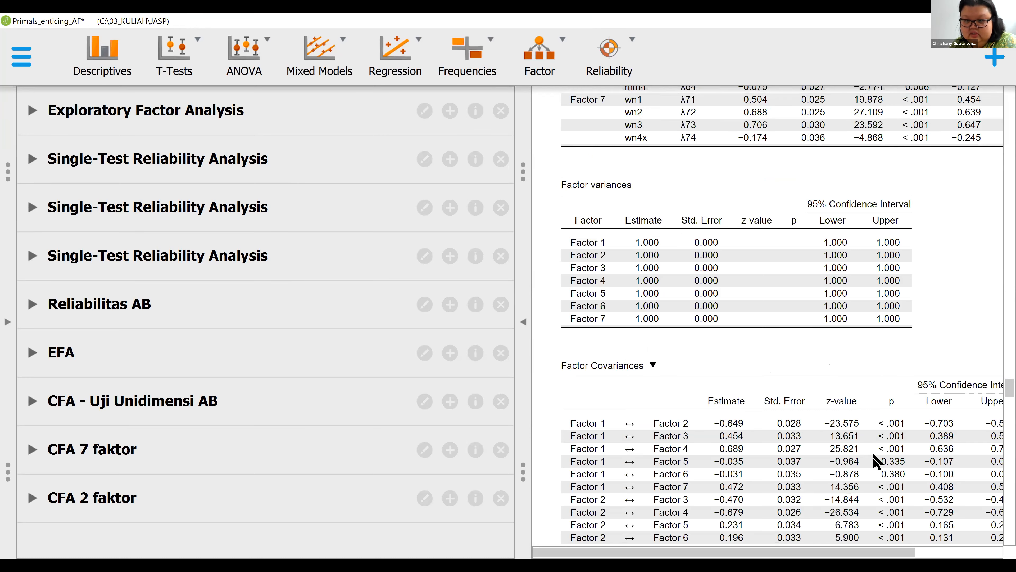
scroll(875, 460, up, 7)
scroll(874, 461, up, 6)
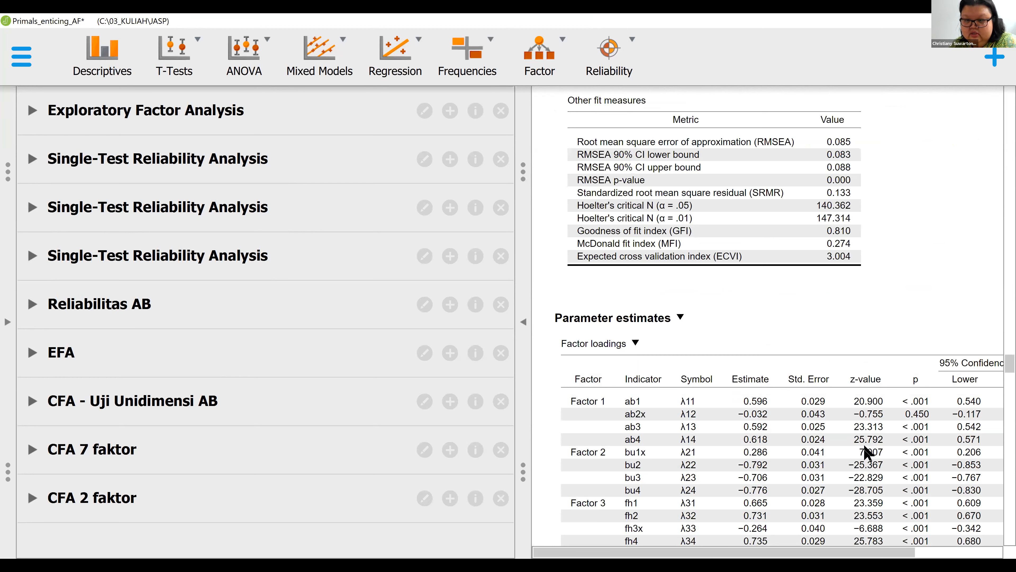
scroll(864, 453, up, 6)
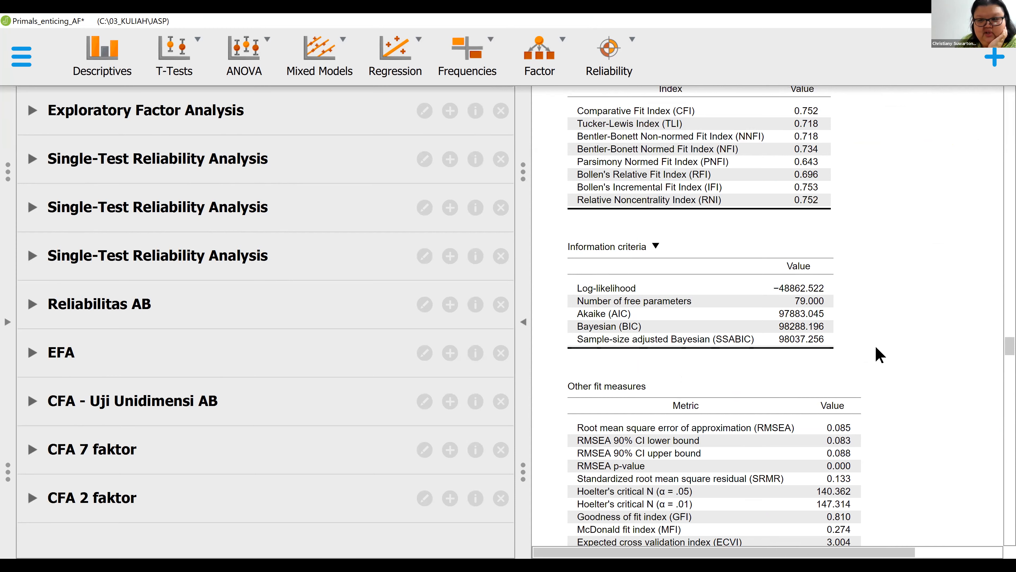
scroll(879, 354, up, 2)
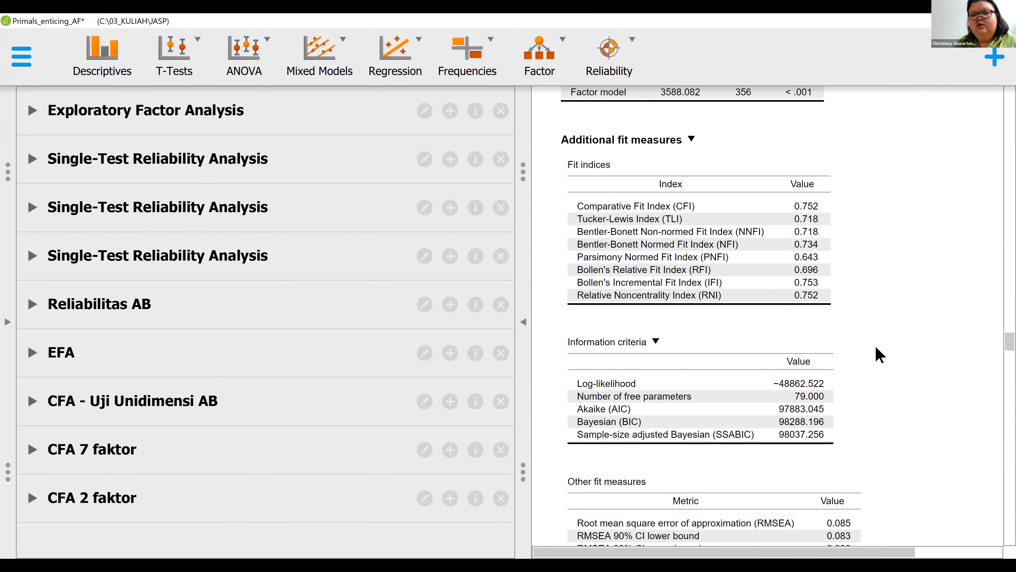
scroll(879, 355, up, 1)
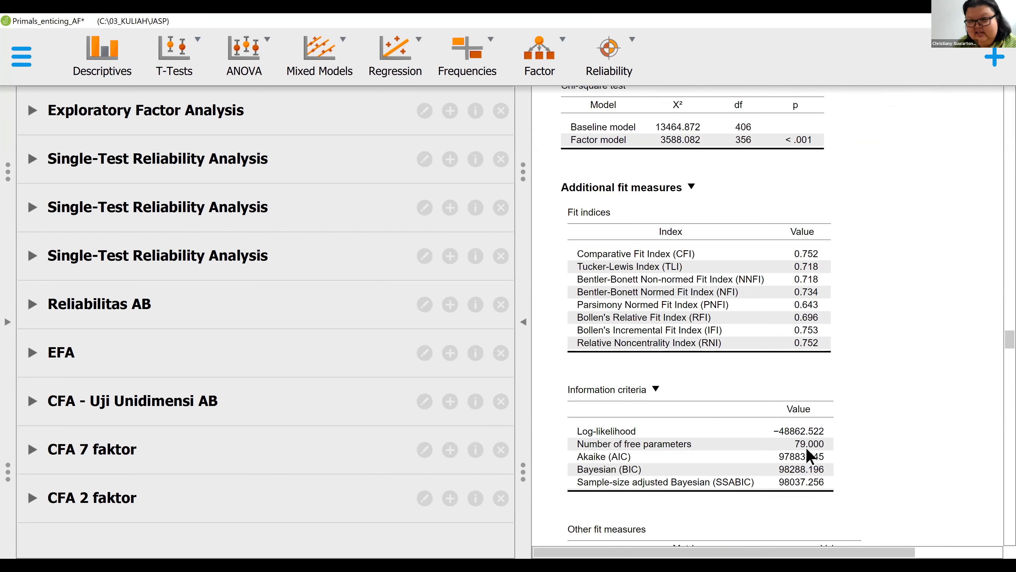
scroll(845, 420, up, 4)
scroll(846, 420, down, 4)
scroll(844, 413, down, 2)
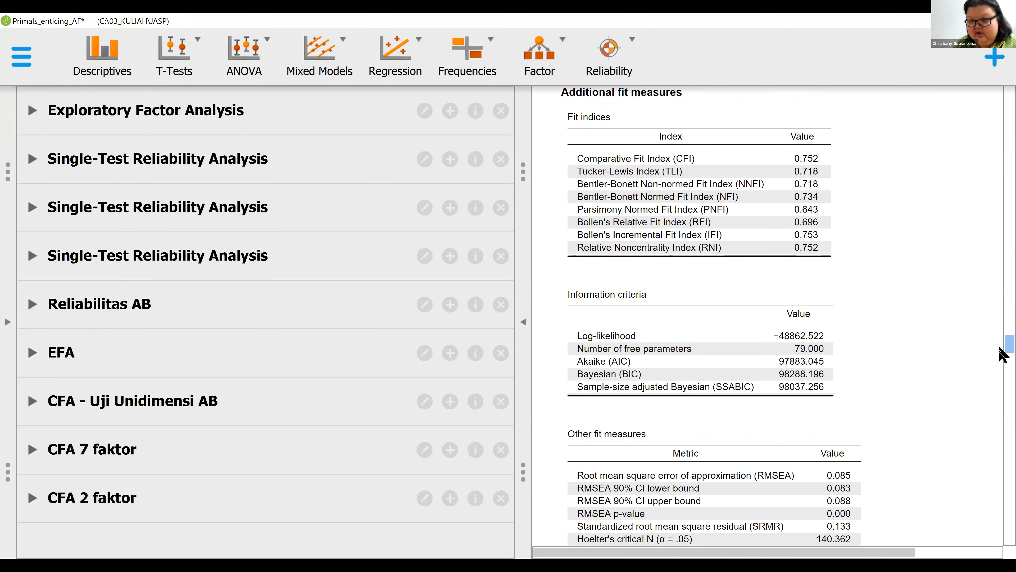
scroll(1004, 352, down, 6)
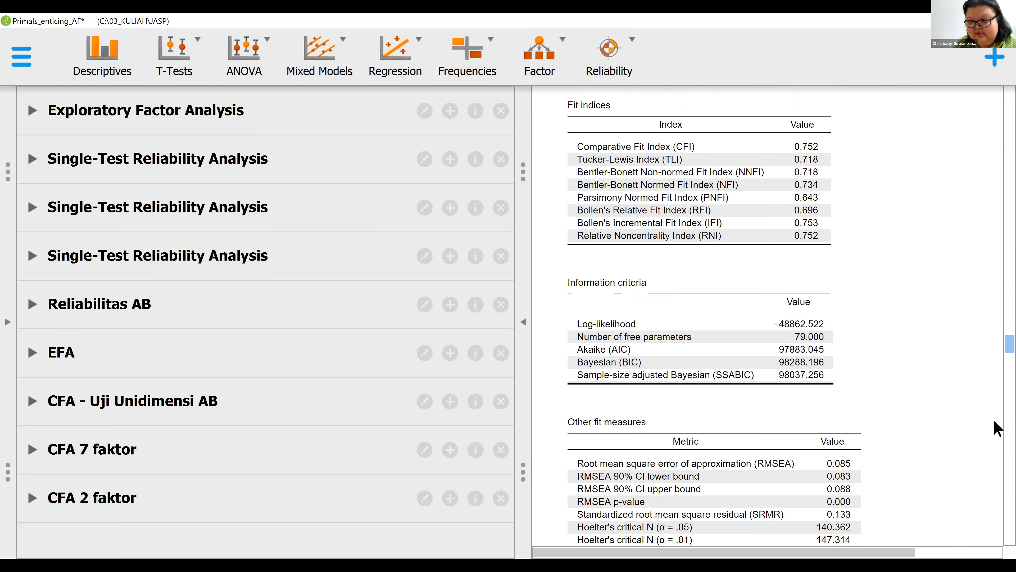
scroll(988, 479, down, 15)
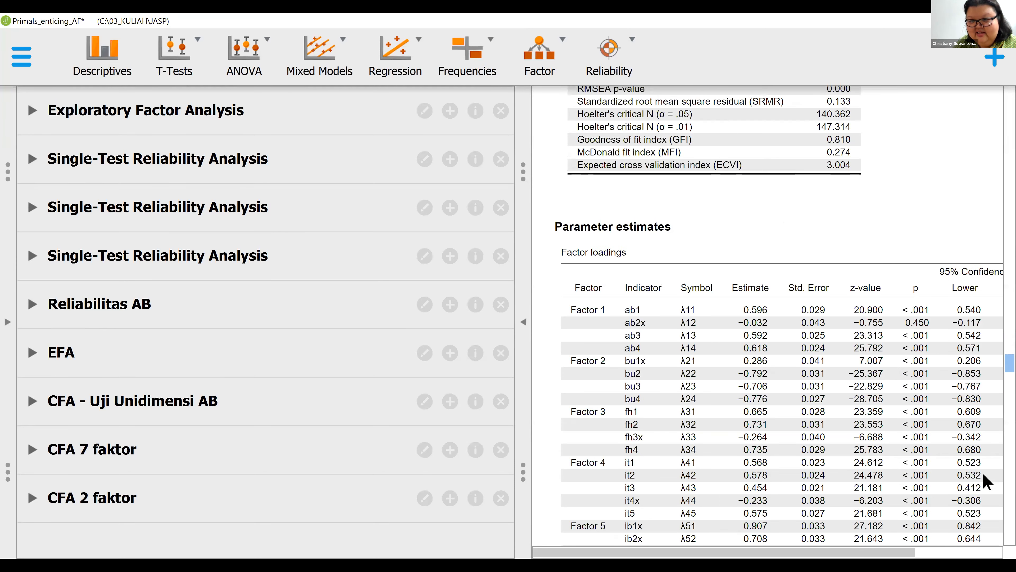
- Reexamine the CFA 2 faktor fit indices, AIC, BIC, RMSEA and SRMR for comparison, and reopen that analysis's settings
scroll(987, 480, down, 8)
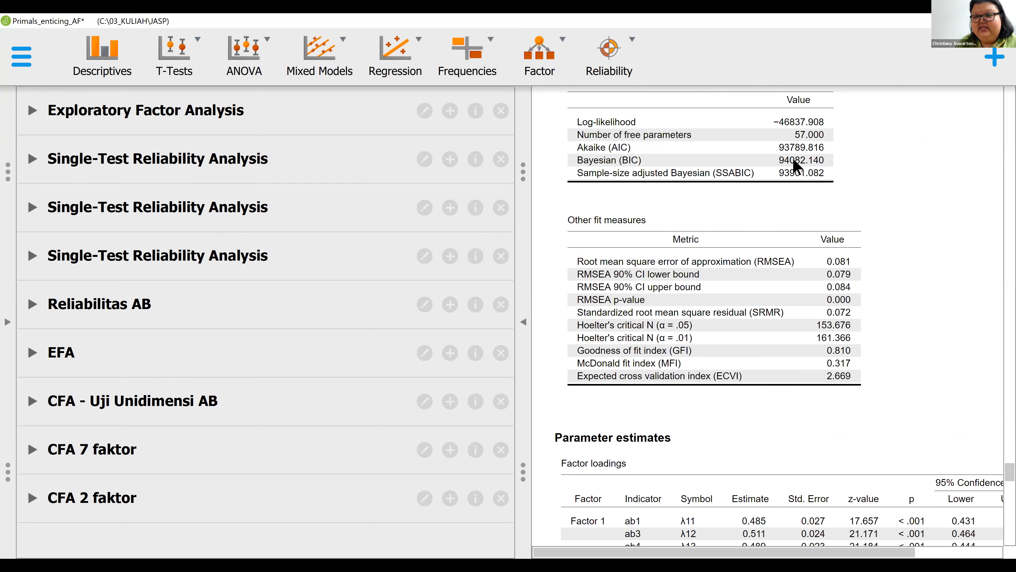
scroll(790, 168, up, 4)
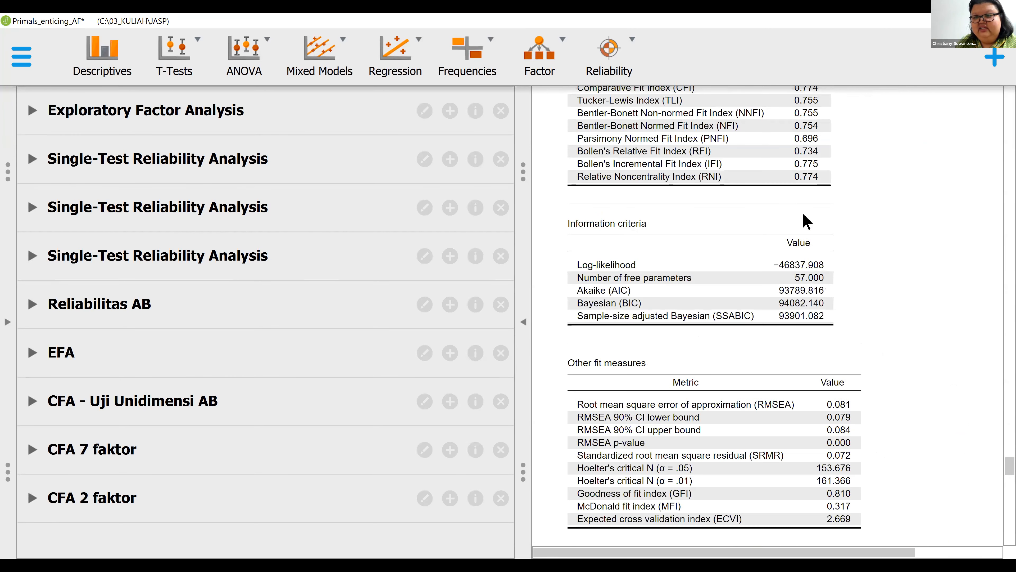
scroll(805, 215, up, 4)
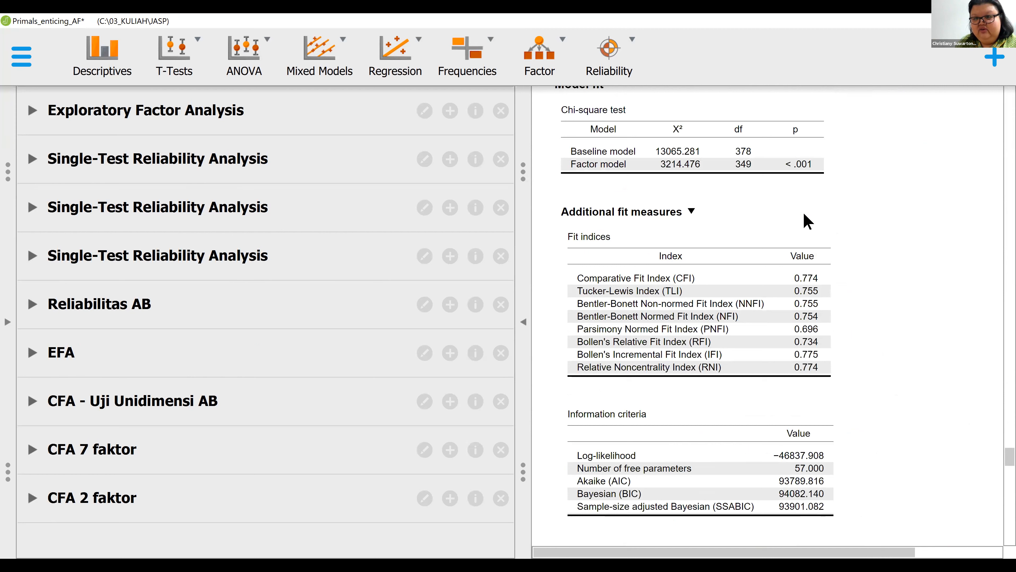
scroll(824, 325, up, 1)
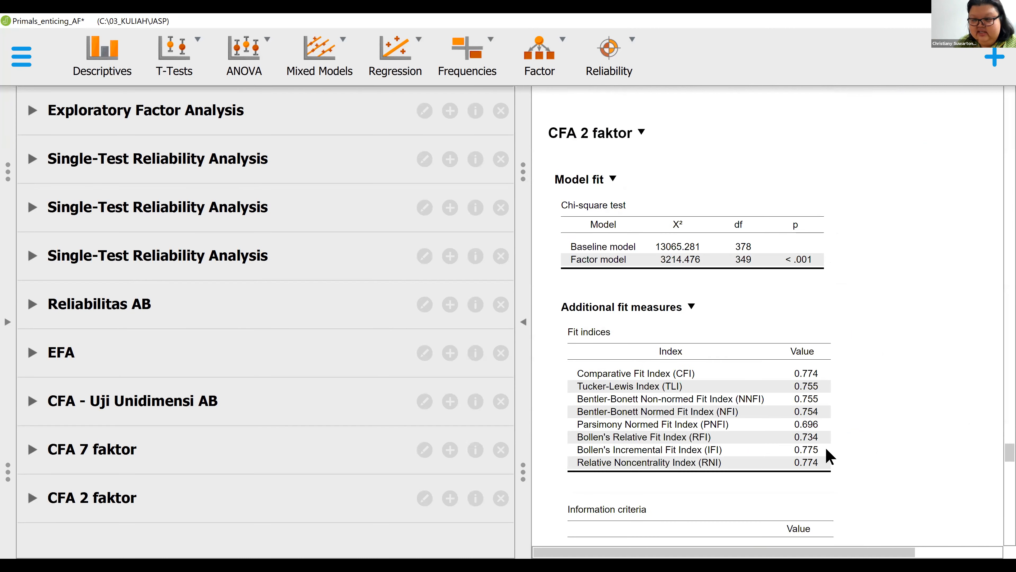
scroll(830, 454, down, 3)
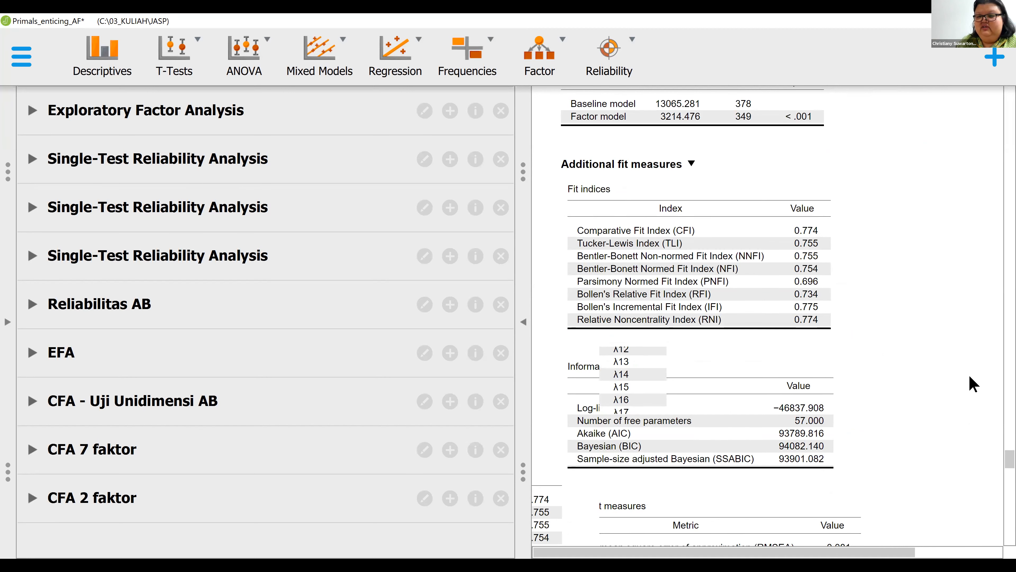
click(617, 340)
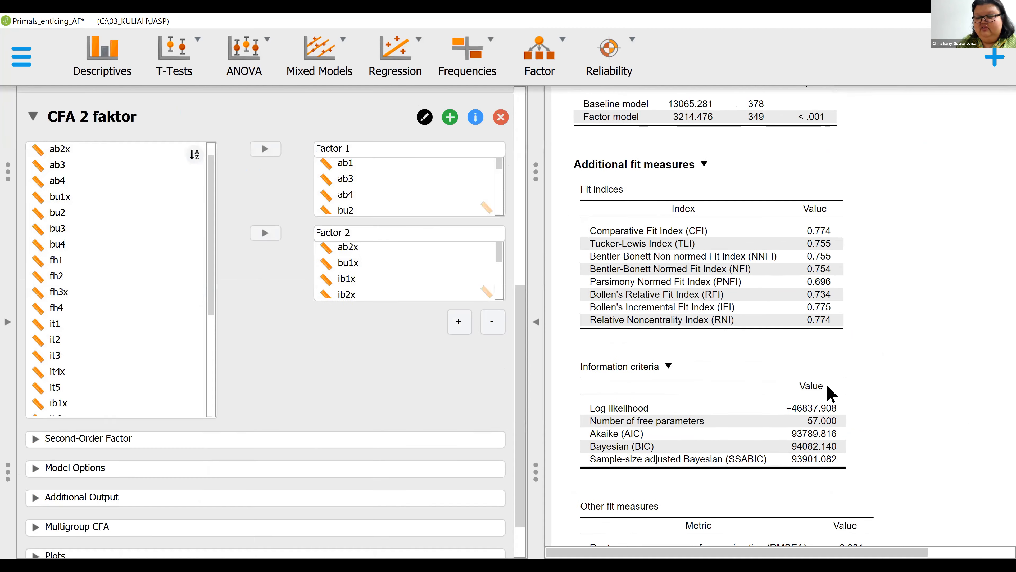
scroll(827, 387, down, 3)
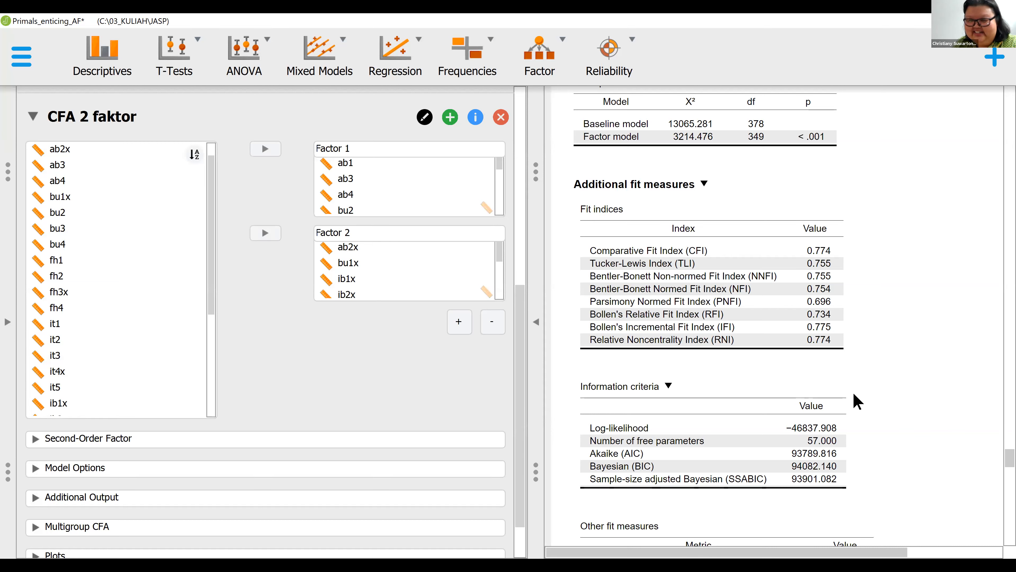
scroll(865, 448, down, 1)
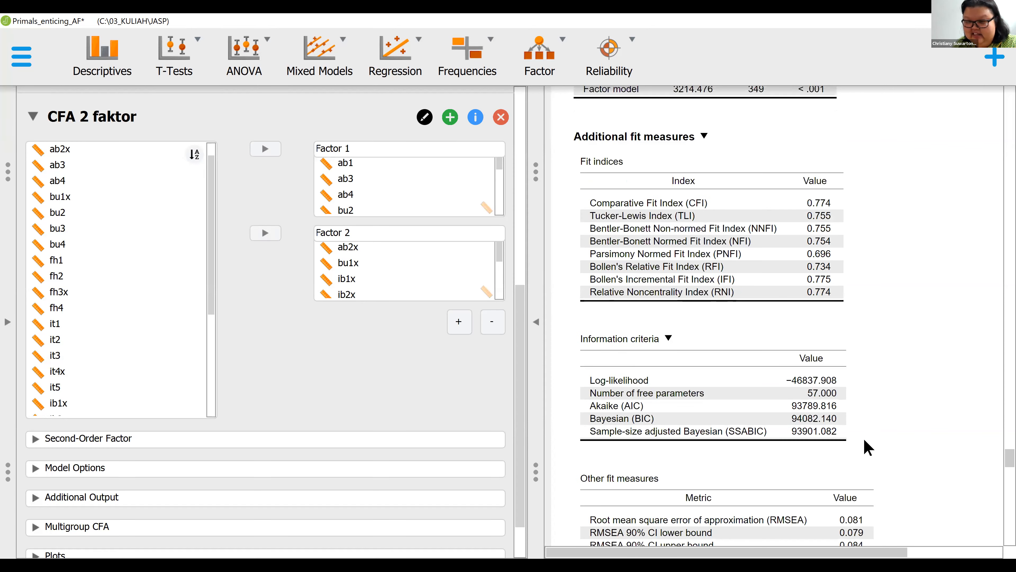
scroll(865, 447, down, 1)
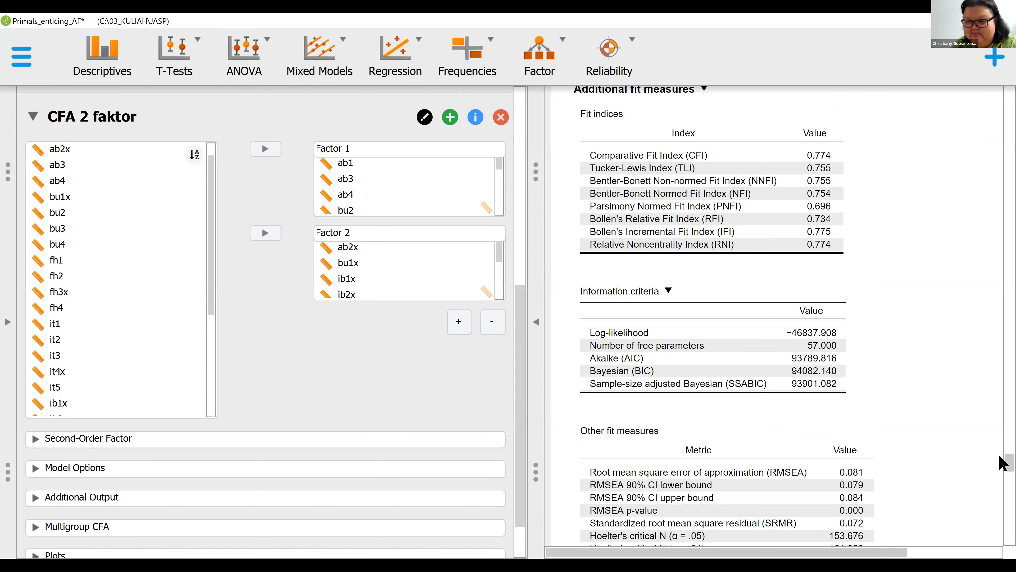
scroll(1000, 465, down, 3)
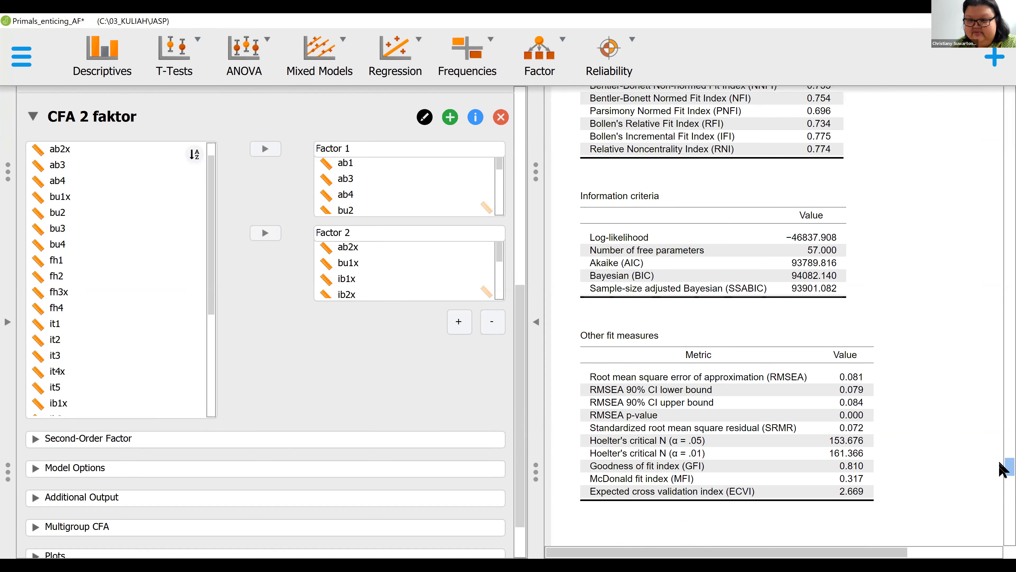
scroll(1003, 469, up, 3)
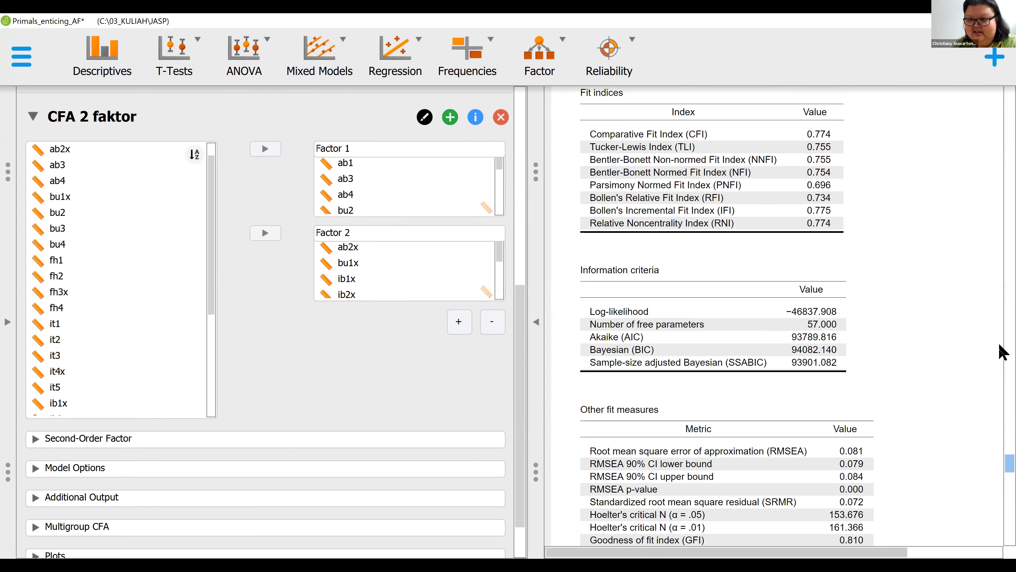
- Look over the CFA 7 faktor model plot, residual variances and factor covariances, and return to the CFA 2 faktor factor loadings
scroll(1002, 351, up, 10)
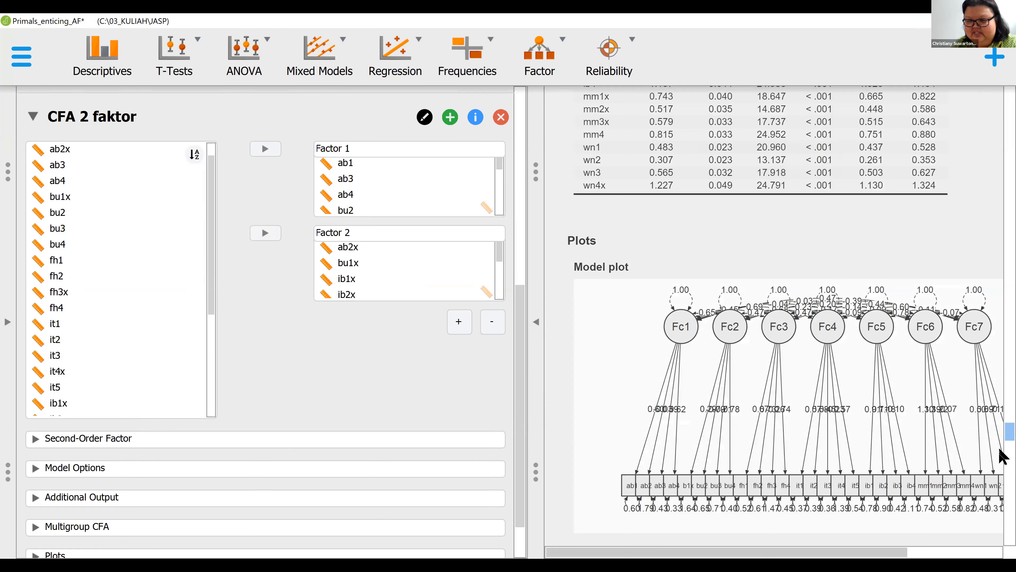
scroll(1003, 464, up, 8)
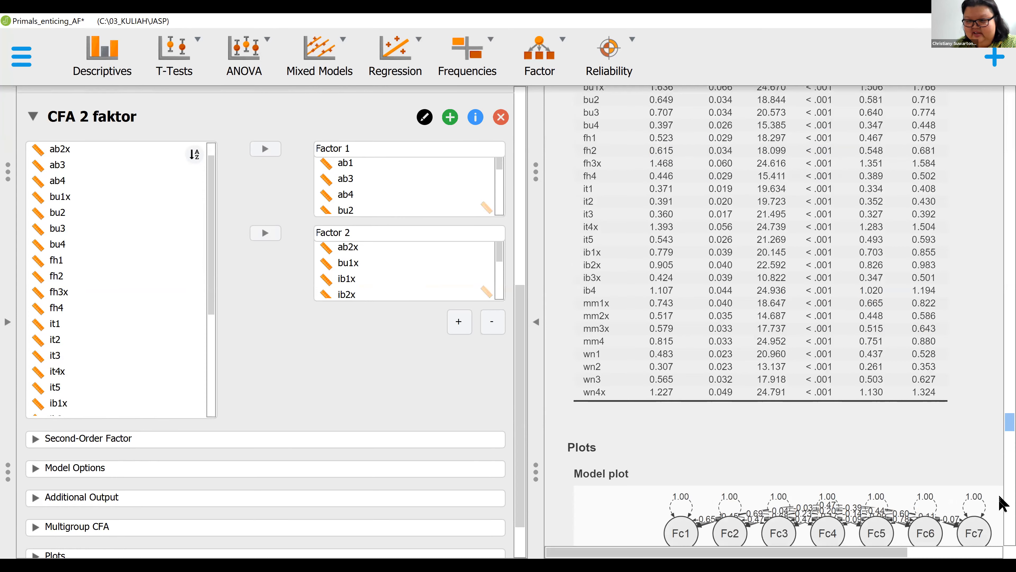
scroll(1002, 519, up, 15)
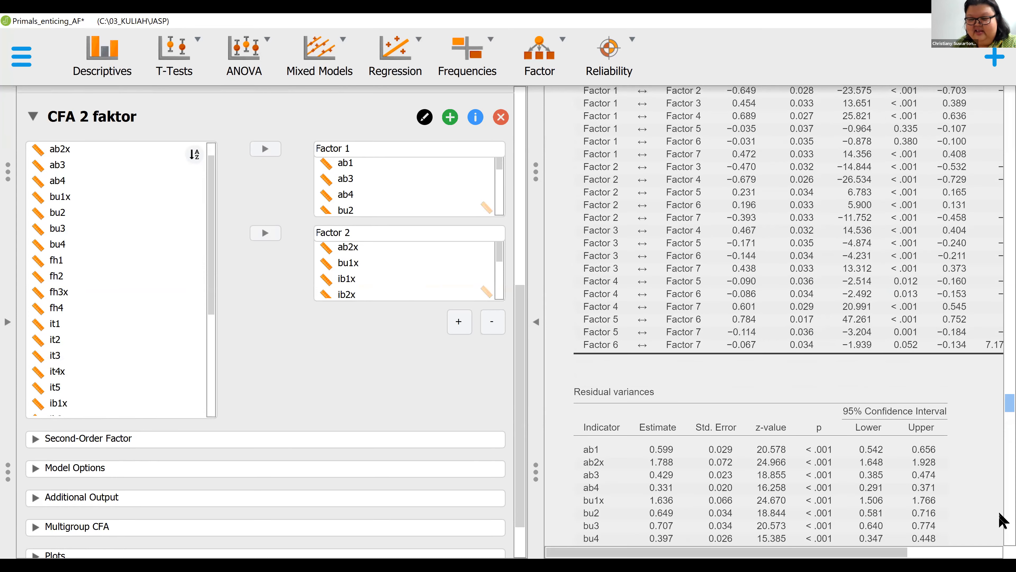
scroll(897, 439, down, 10)
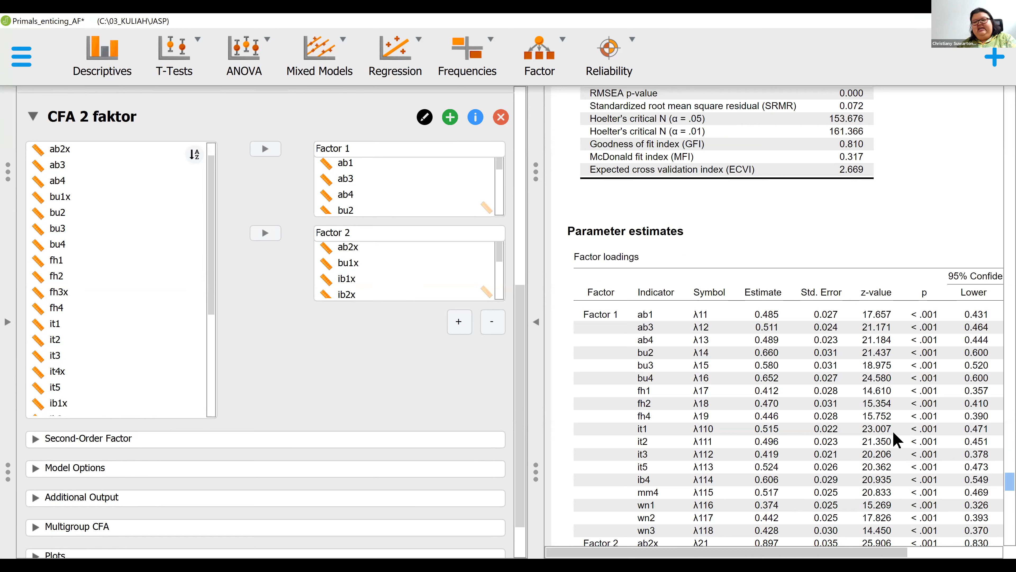
- Examine the CFA 2 faktor factor loadings, model plot, factor covariances and residual variances
scroll(897, 439, down, 5)
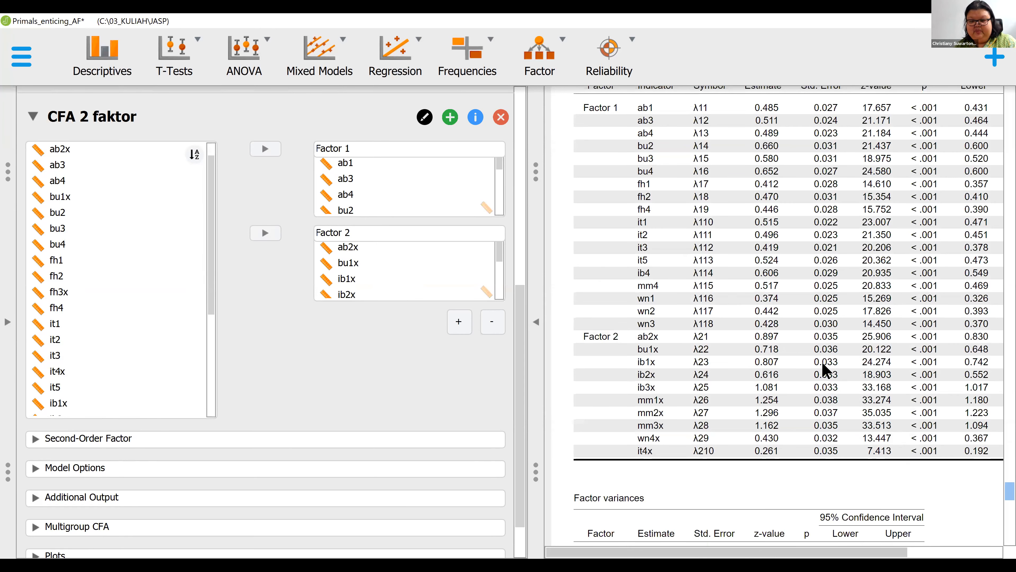
scroll(826, 365, down, 15)
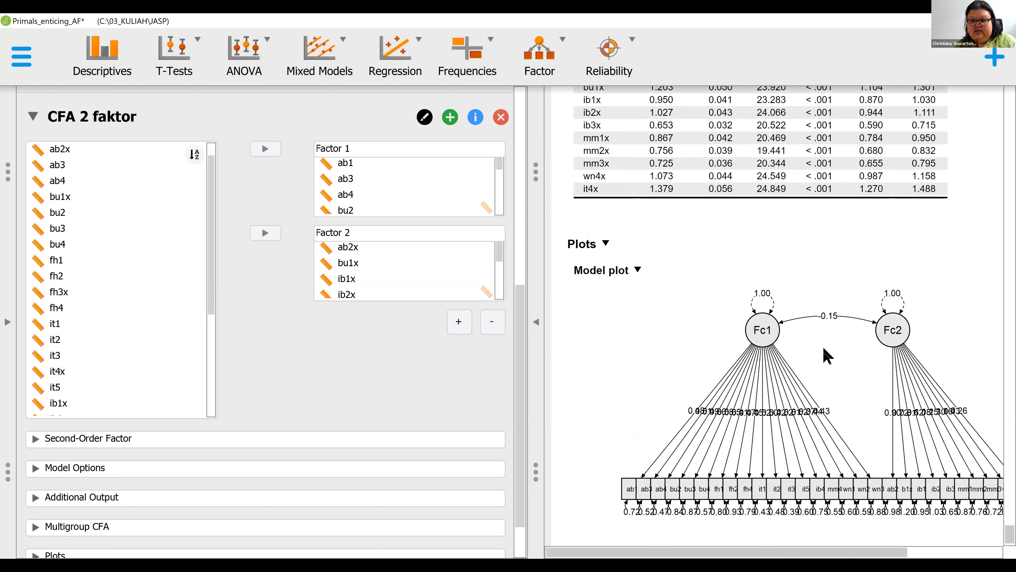
scroll(716, 389, up, 7)
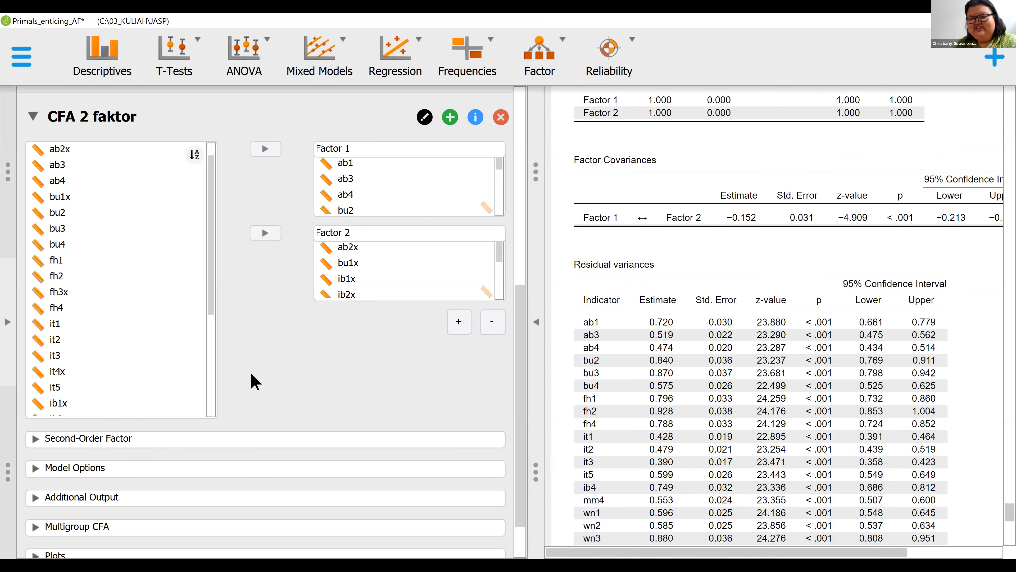
- Assign Factor 1 and Factor 2 to a second-order factor in CFA 2 faktor and inspect the updated model plot
click(202, 440)
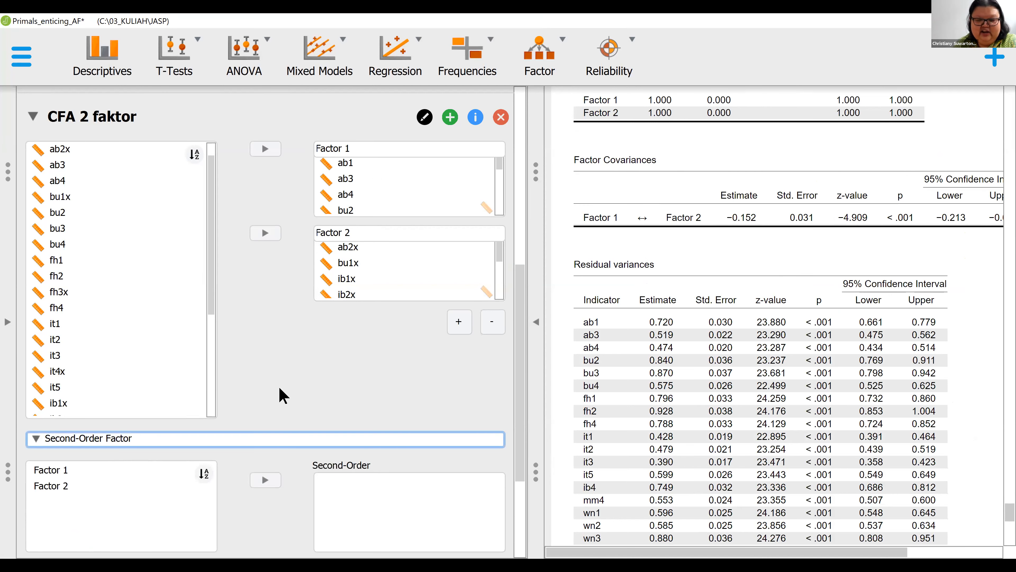
scroll(60, 373, down, 2)
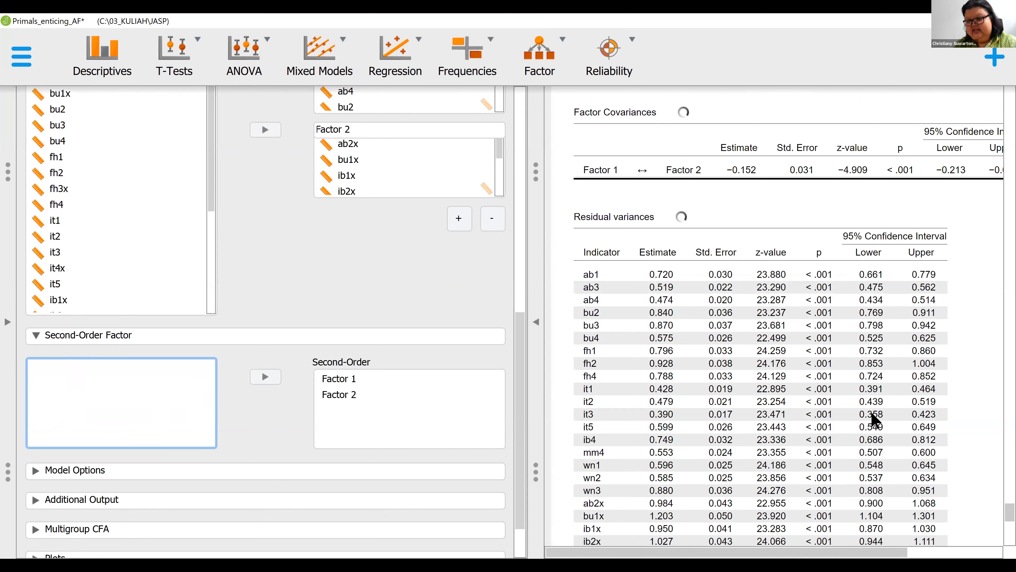
scroll(853, 383, down, 4)
scroll(846, 411, down, 4)
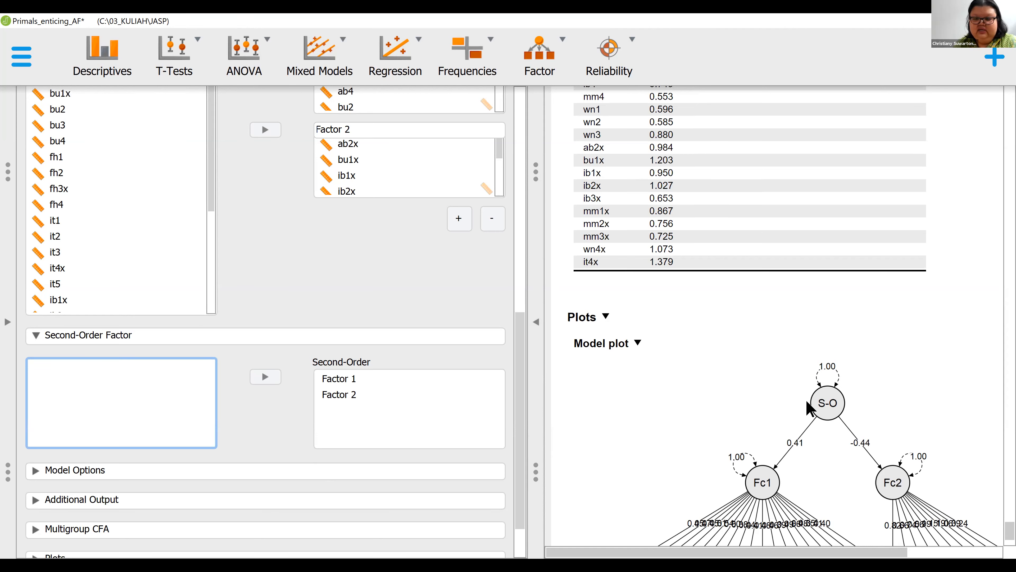
scroll(634, 508, down, 2)
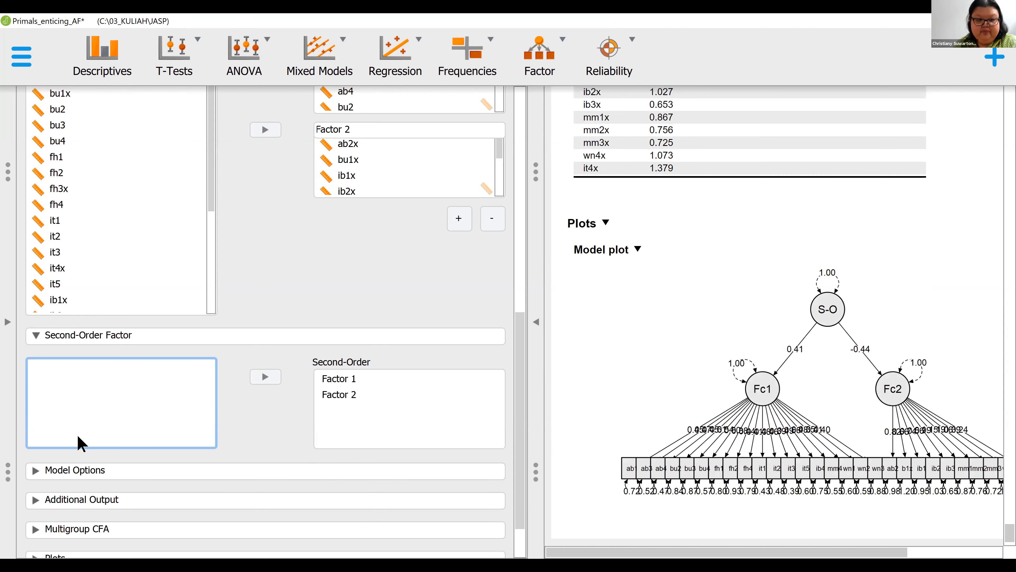
- Review the CFA 2 faktor model options, including factor scaling and residual covariances, and open its additional output settings
click(38, 336)
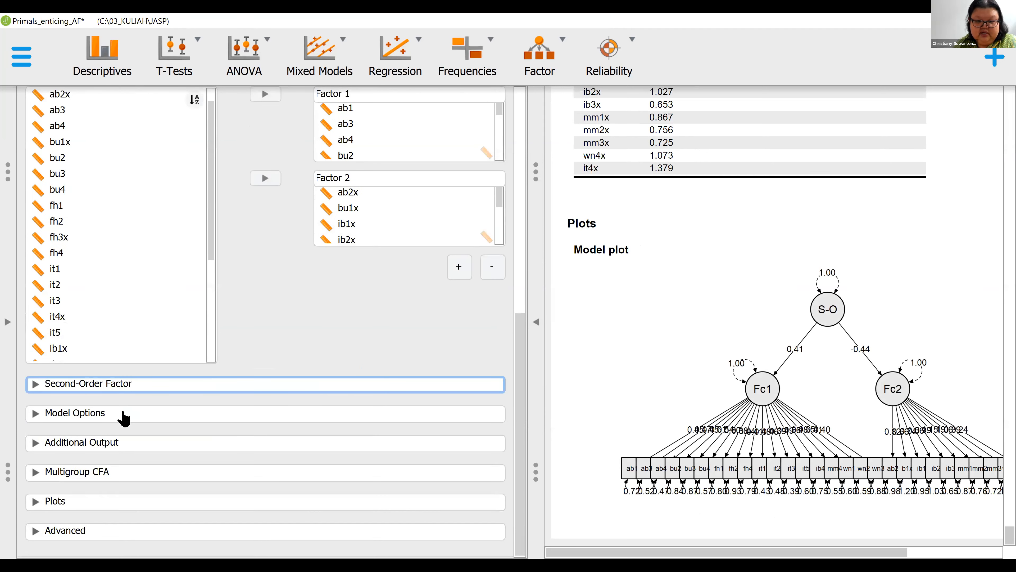
click(116, 413)
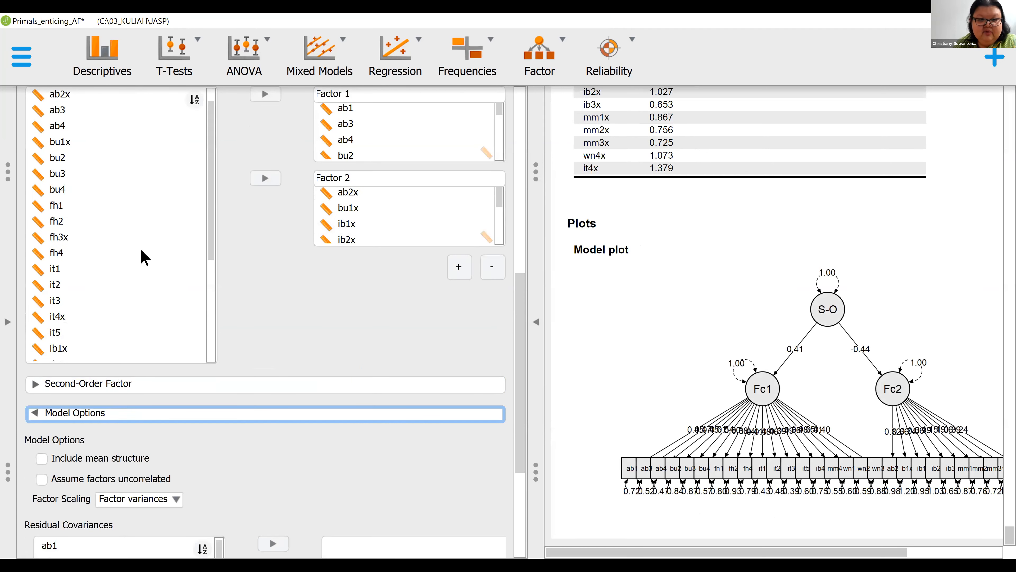
click(140, 228)
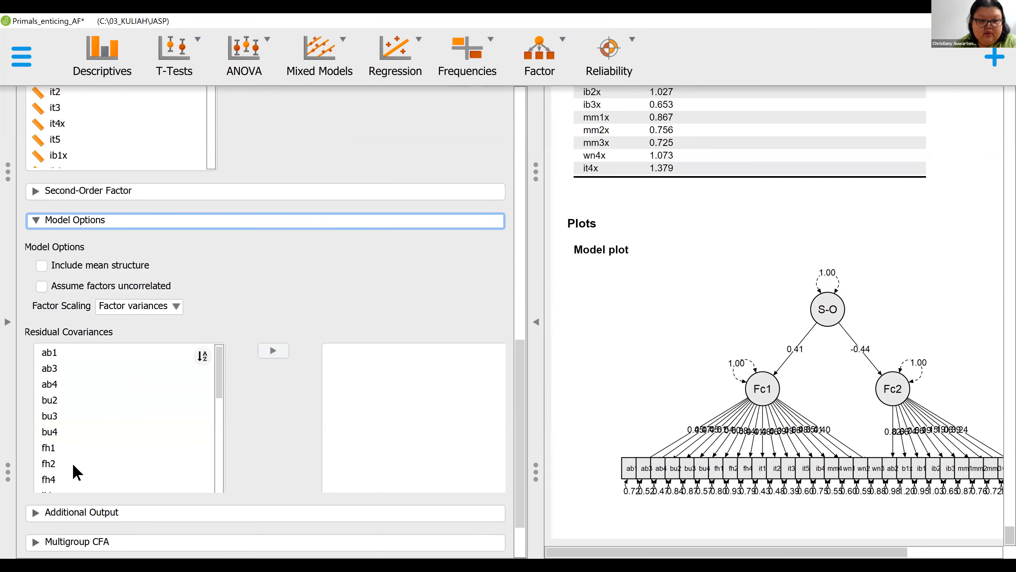
click(93, 444)
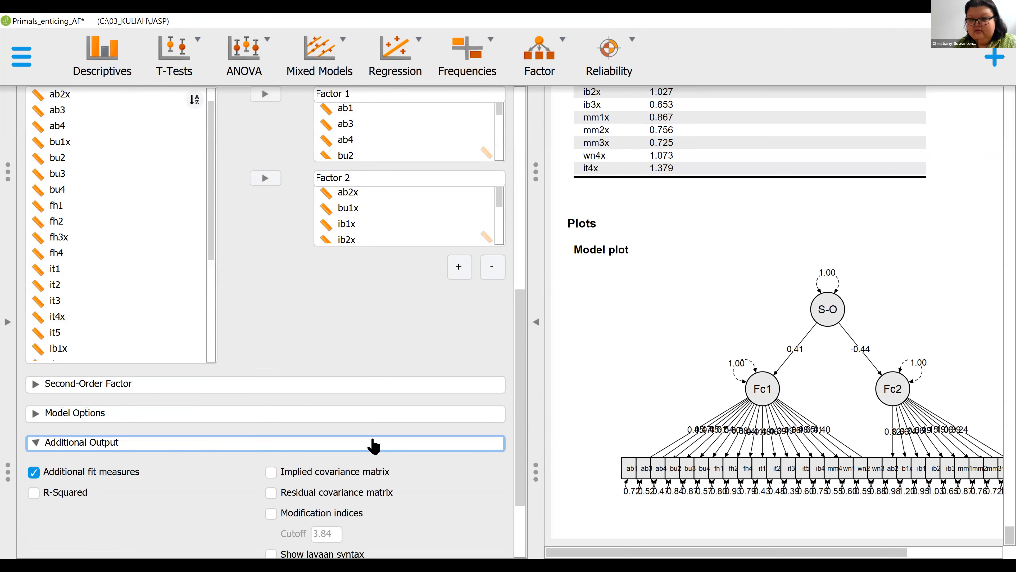